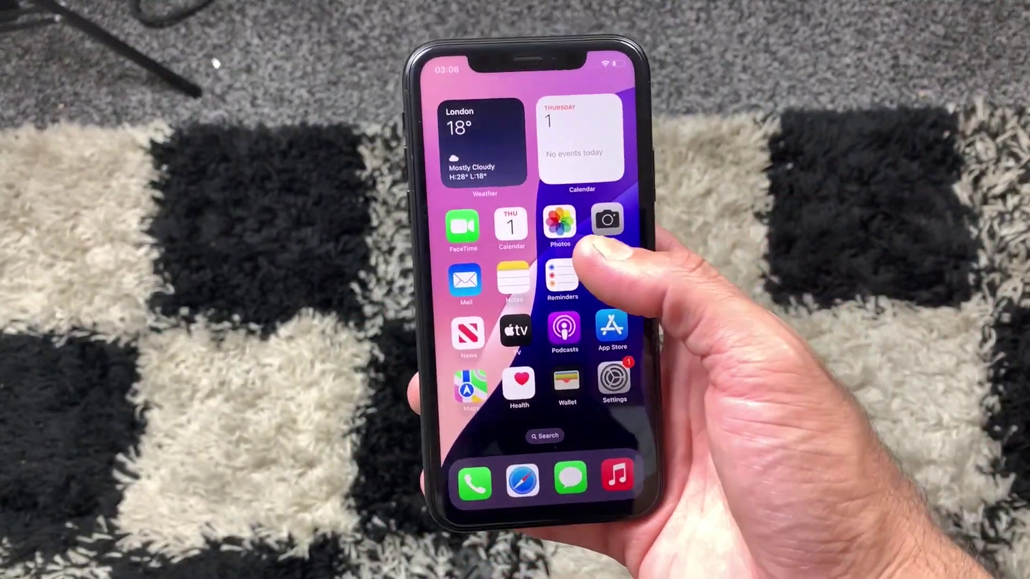
Step: Browse the iPhone's photo albums and Recents, then return to the home screen
left_click(586, 217)
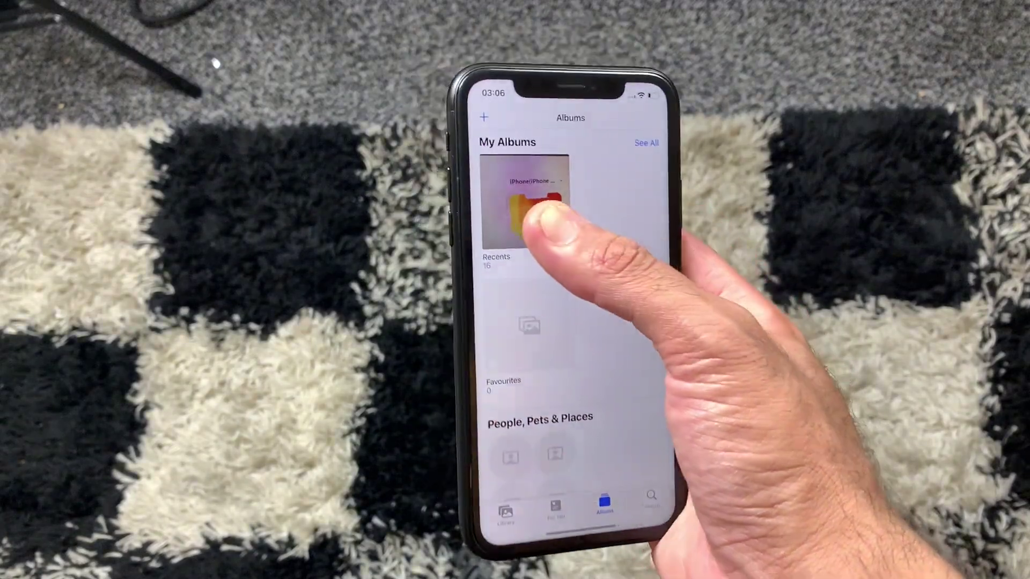
left_click_drag(547, 413, 524, 301)
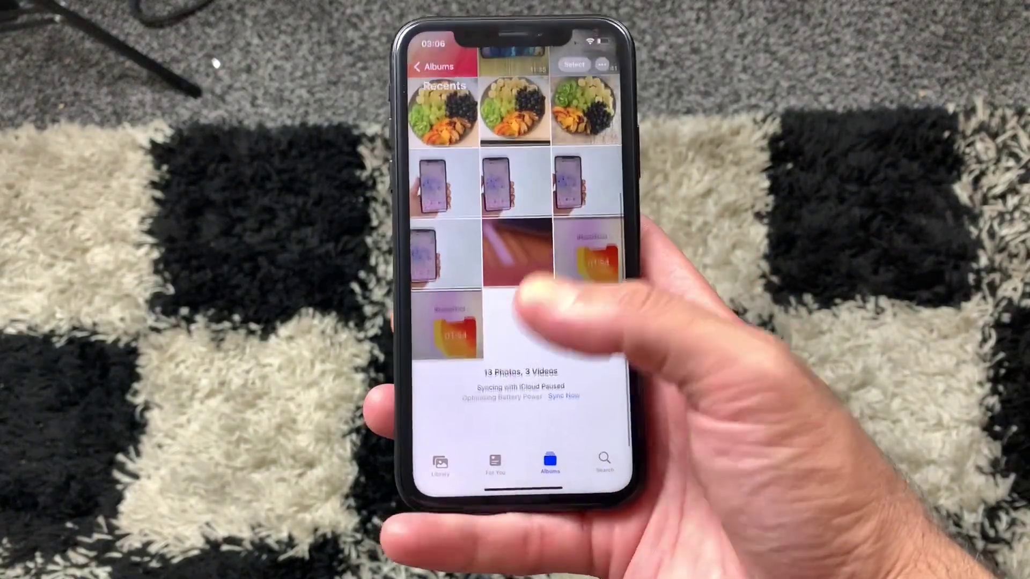
left_click_drag(507, 424, 505, 370)
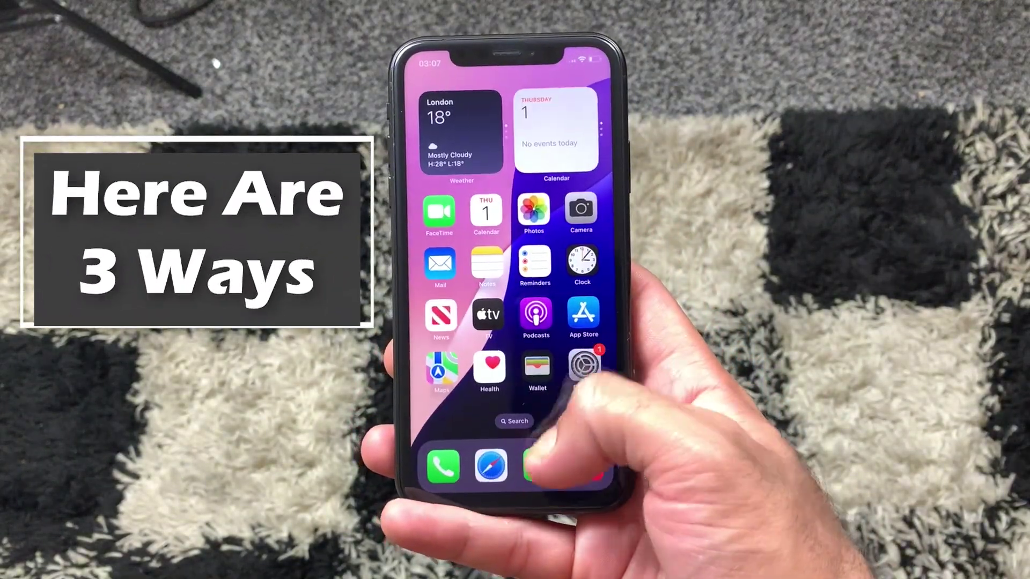
Step: Check the empty Messages app, then open iPhone Settings from the first home screen
left_click(531, 453)
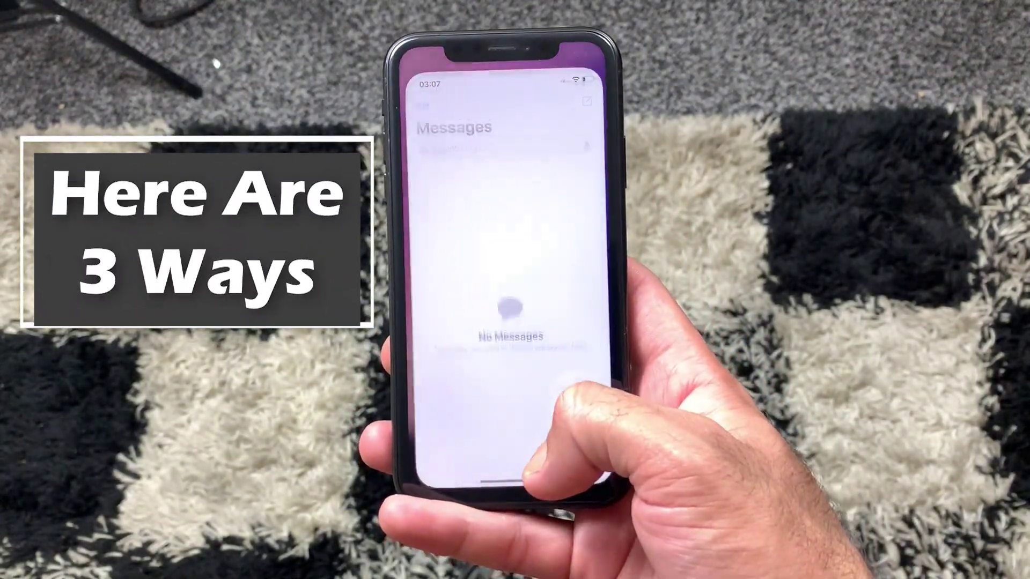
left_click(507, 434)
left_click_drag(507, 486, 507, 375)
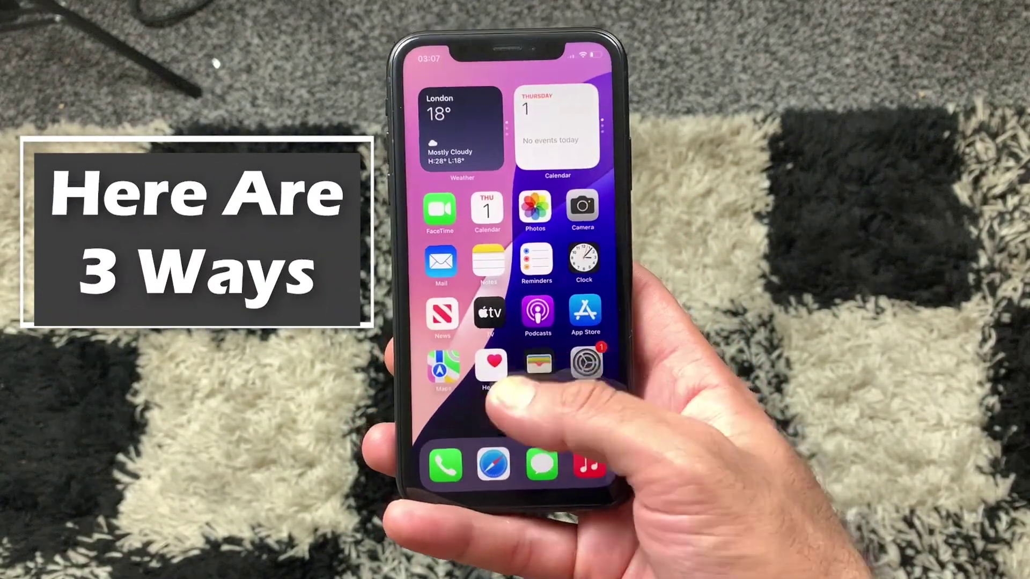
mouse_move(563, 268)
left_mouse_down()
mouse_move(440, 268)
mouse_move(569, 269)
left_mouse_up()
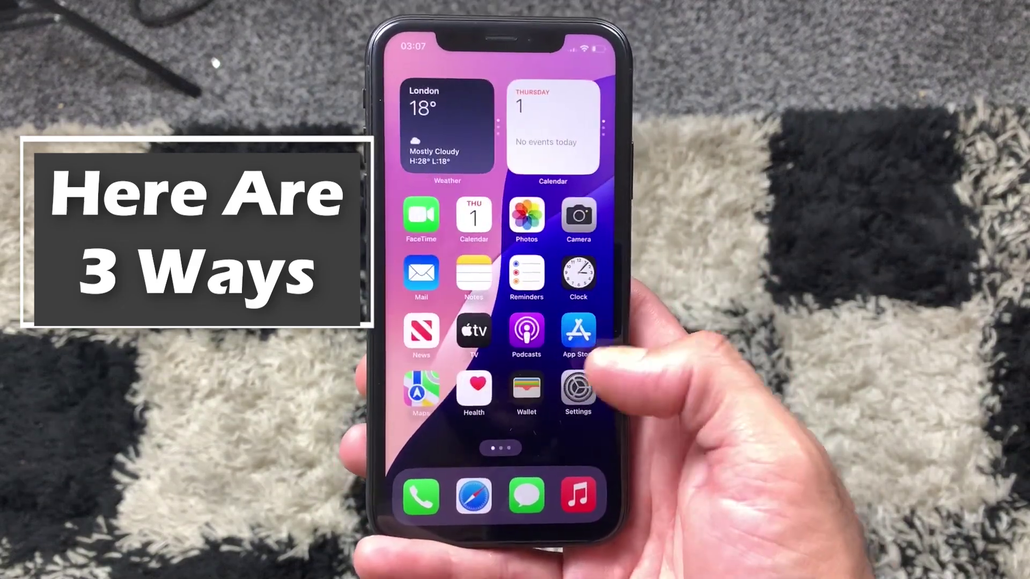
left_click(580, 383)
left_click_drag(545, 427, 552, 303)
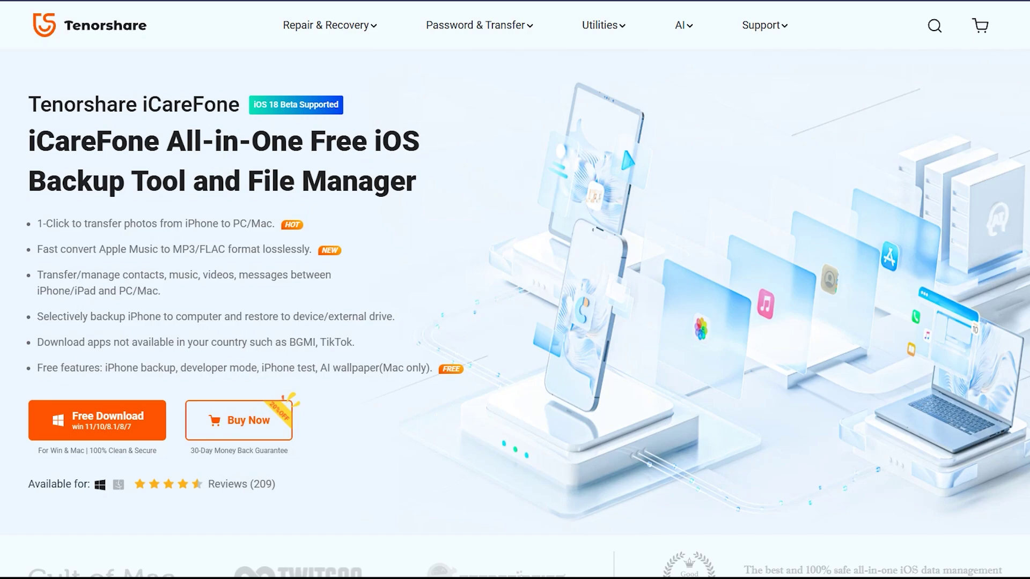
left_click_drag(37, 224, 275, 223)
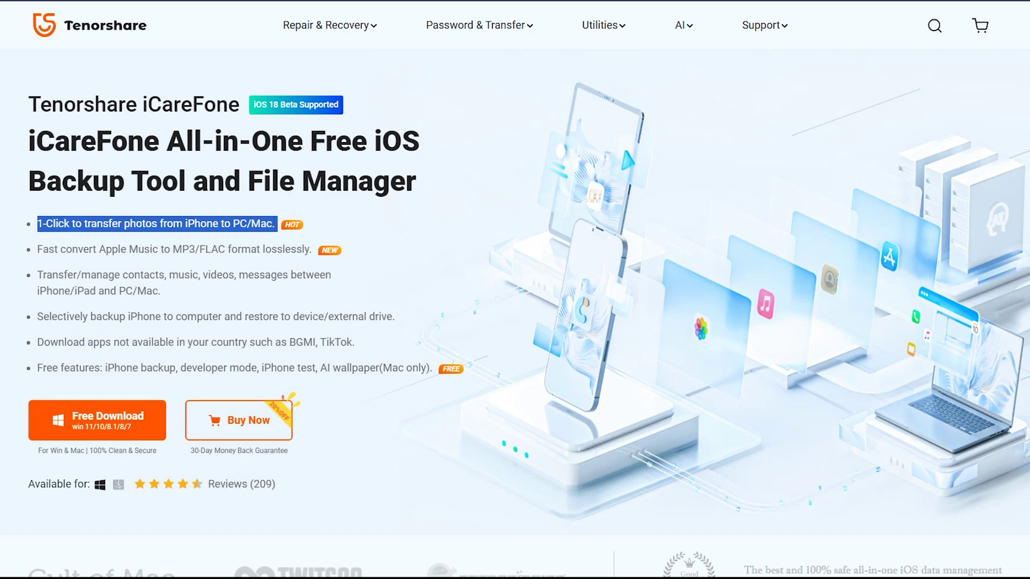
left_click_drag(37, 250, 309, 249)
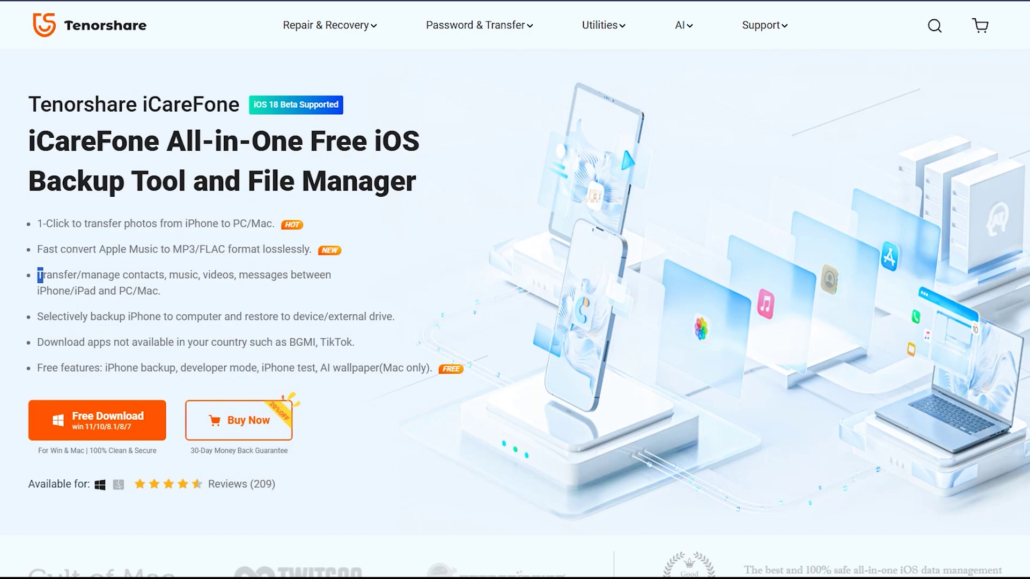
left_click_drag(43, 275, 160, 290)
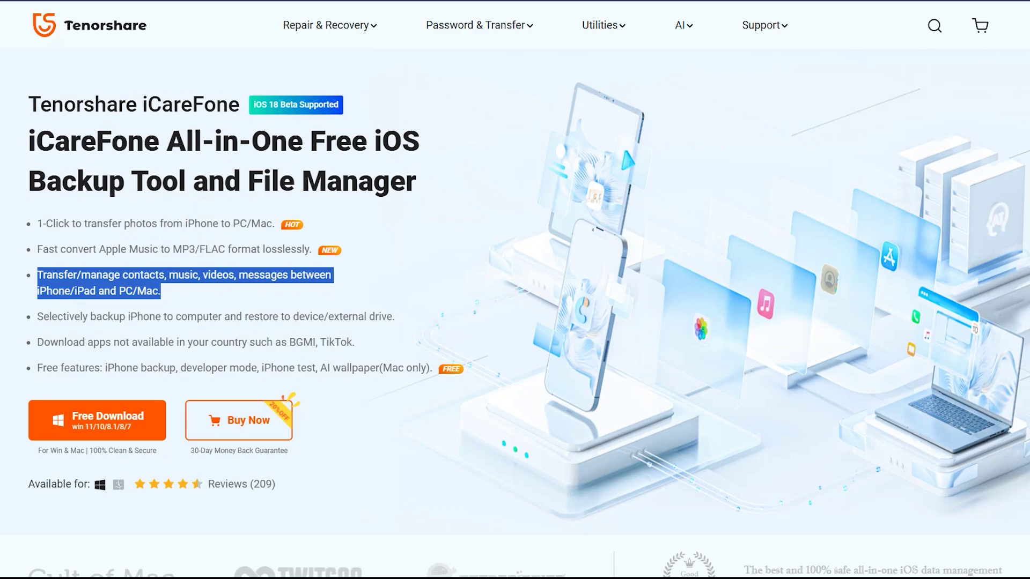
left_click_drag(43, 316, 396, 317)
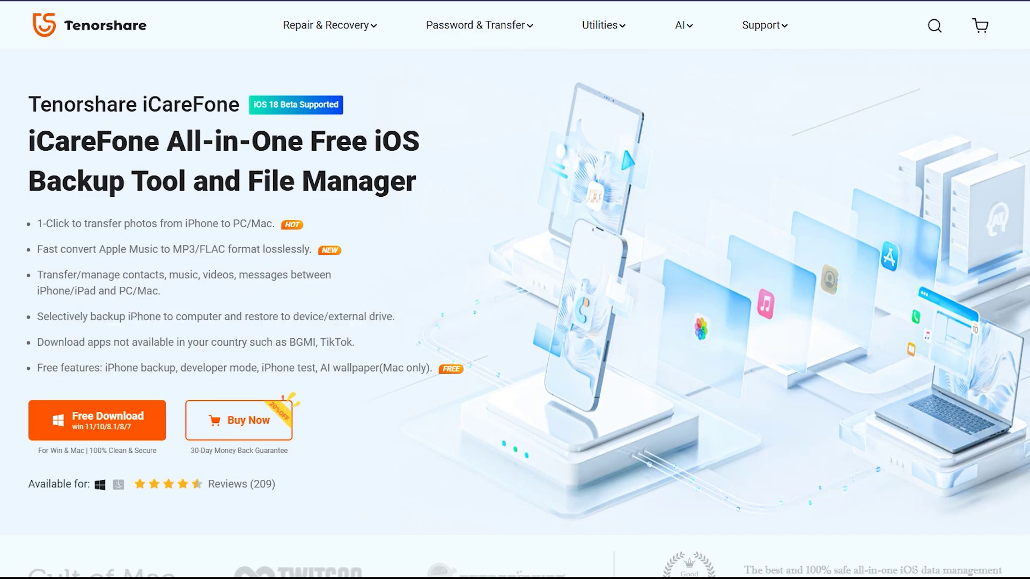
left_click_drag(44, 342, 347, 343)
left_click(342, 342)
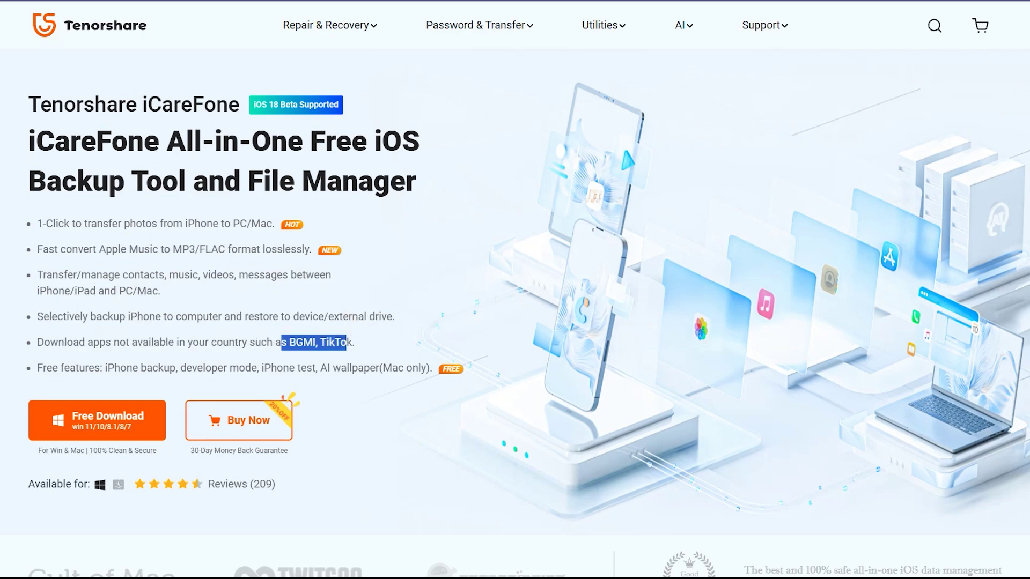
left_click(352, 343)
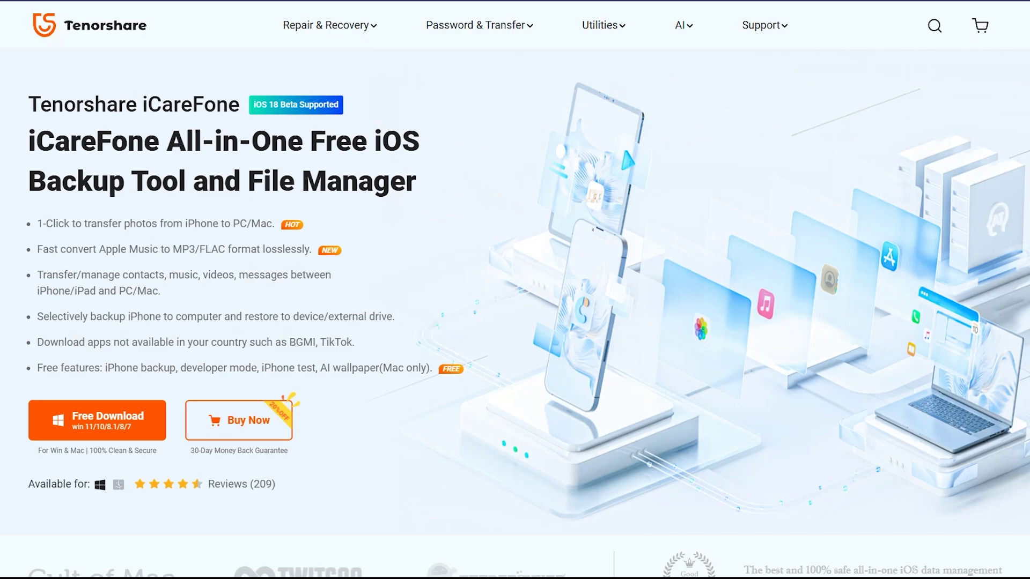
left_click_drag(37, 368, 434, 368)
left_click(434, 368)
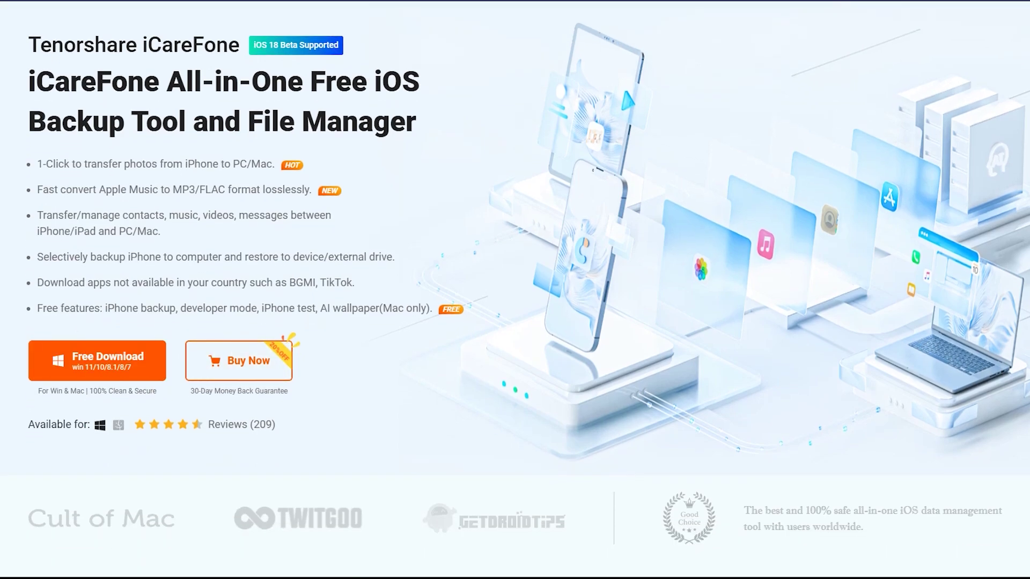
scroll(515, 289, "down", 1)
scroll(515, 290, "up", 2)
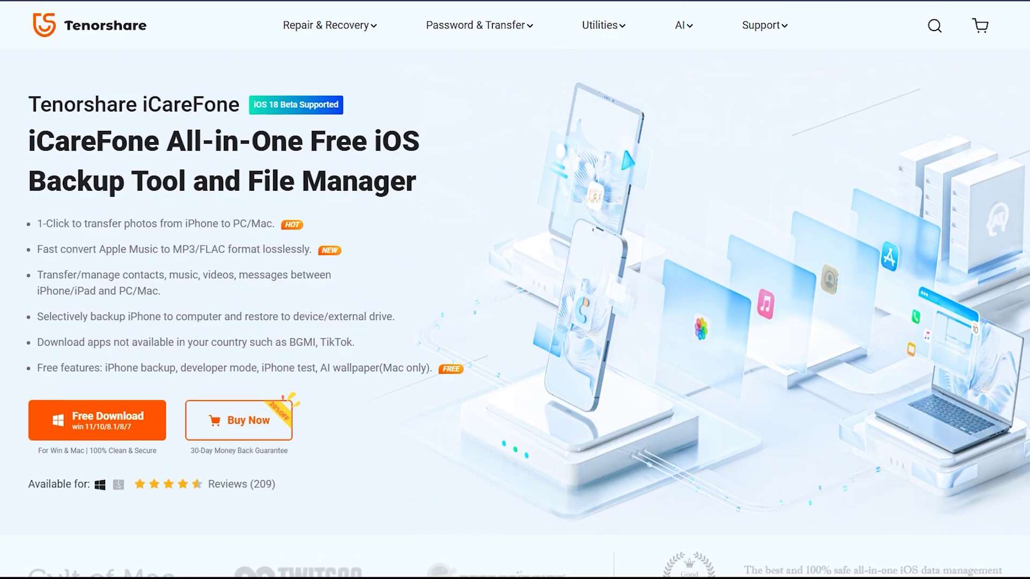
Step: Download the iCareFone installer, then open Export Photos for the connected iPhone XR
left_click(97, 420)
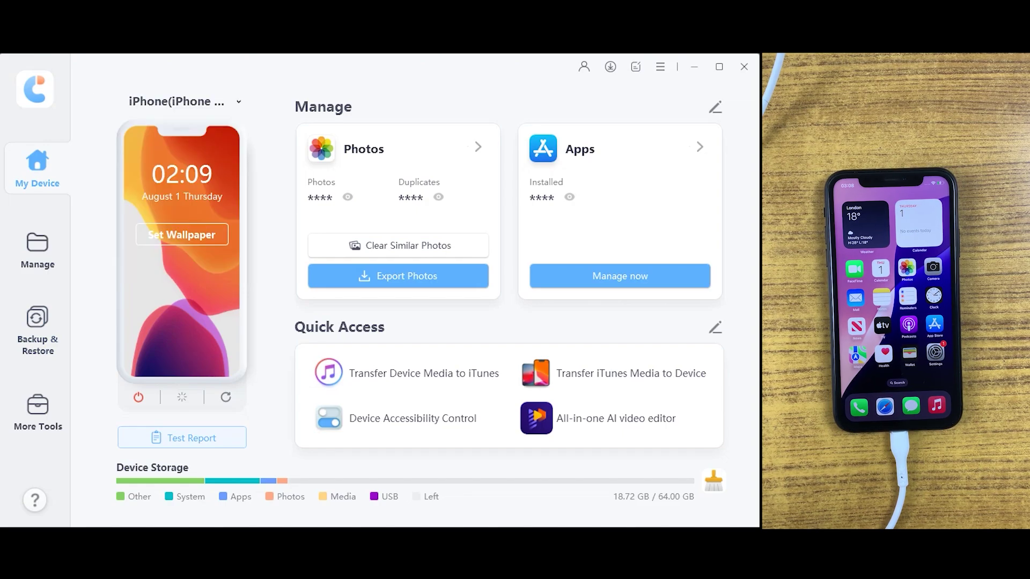
left_click(398, 275)
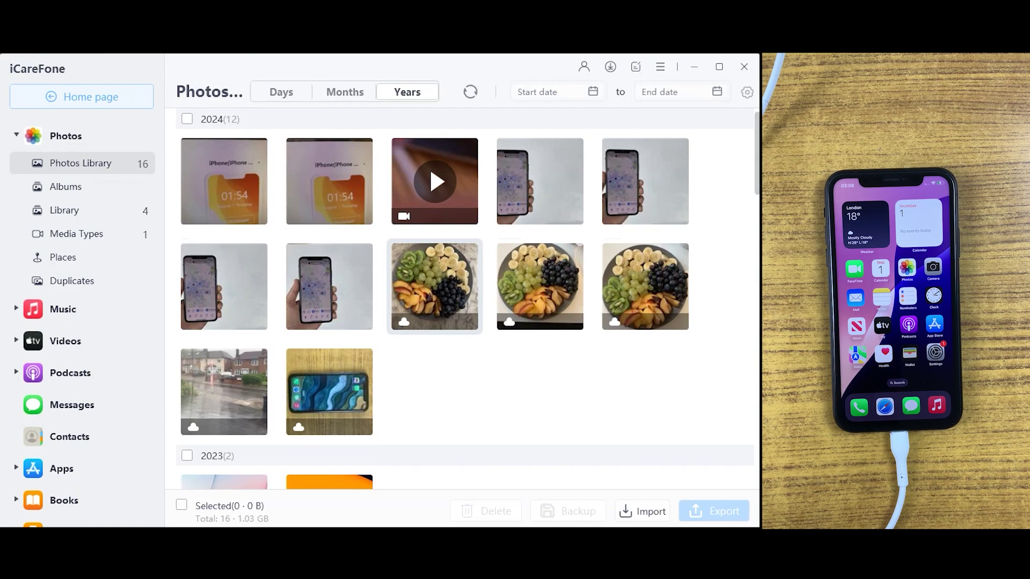
Step: Select all photos except the 2023 pair, 14 of 16, and start exporting them
scroll(330, 349, "down", 4)
scroll(330, 349, "up", 5)
scroll(329, 348, "down", 5)
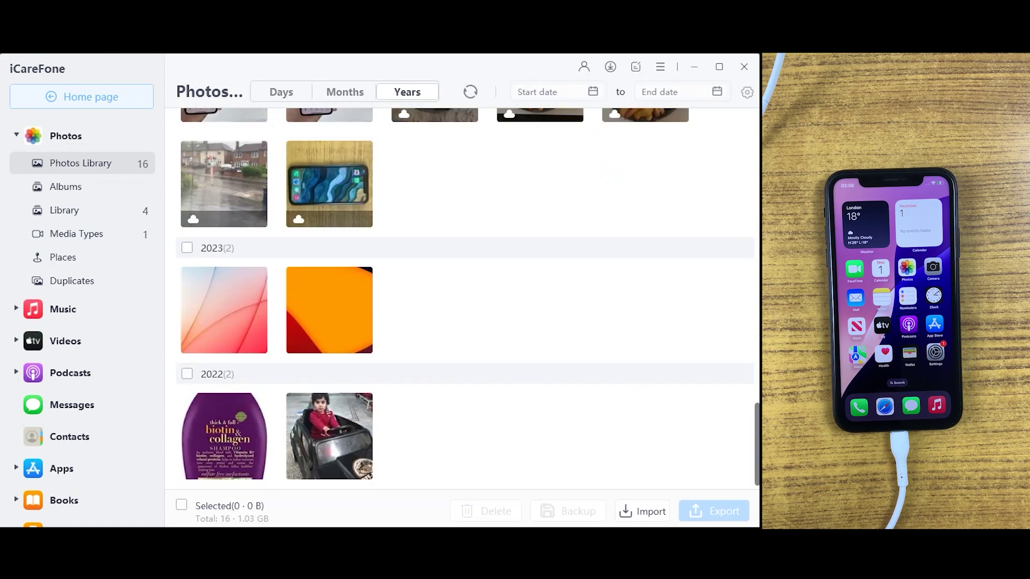
scroll(330, 348, "up", 5)
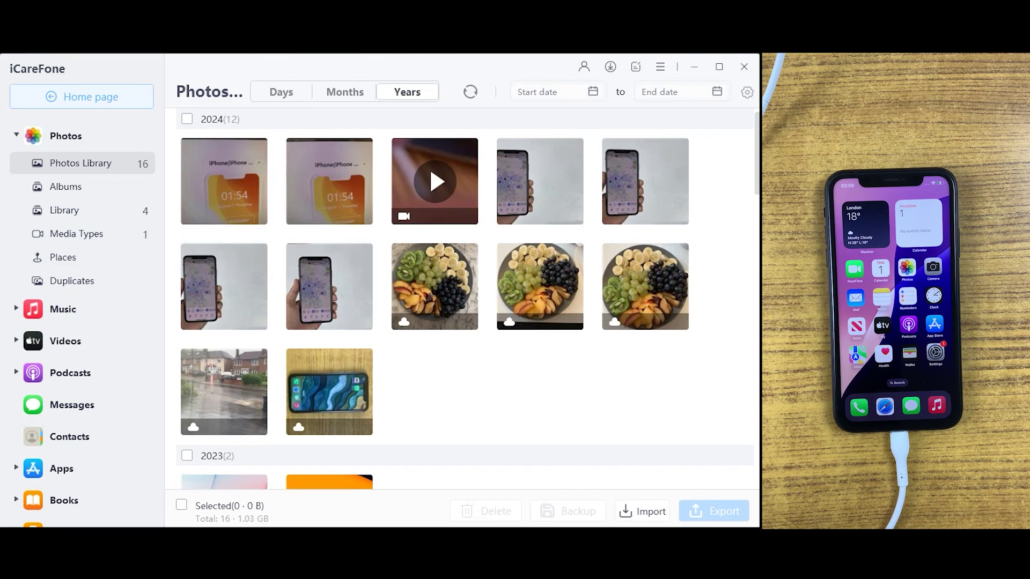
key("ctrl+a")
scroll(464, 299, "down", 3)
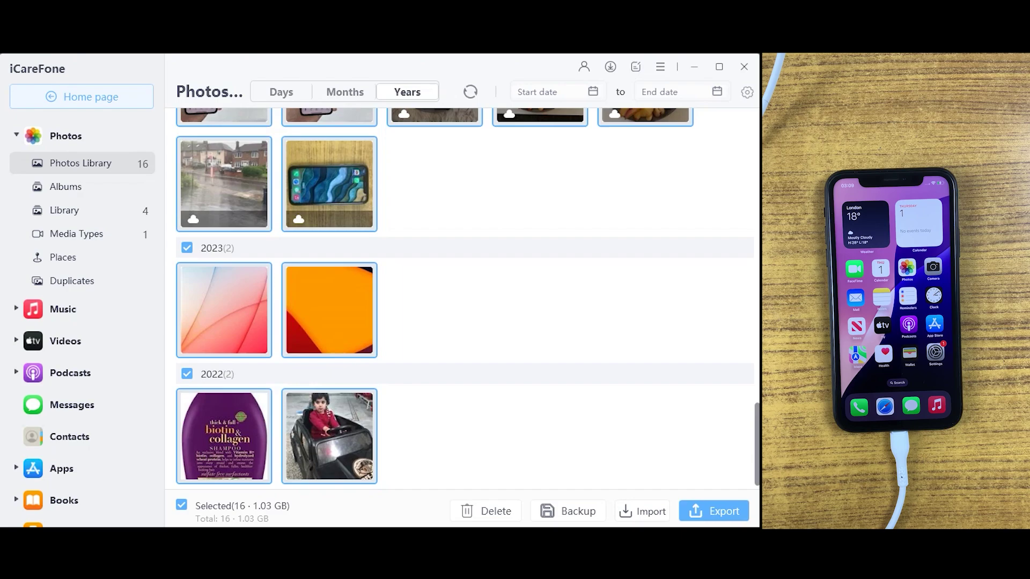
scroll(464, 299, "up", 3)
scroll(465, 299, "down", 3)
left_click(187, 248)
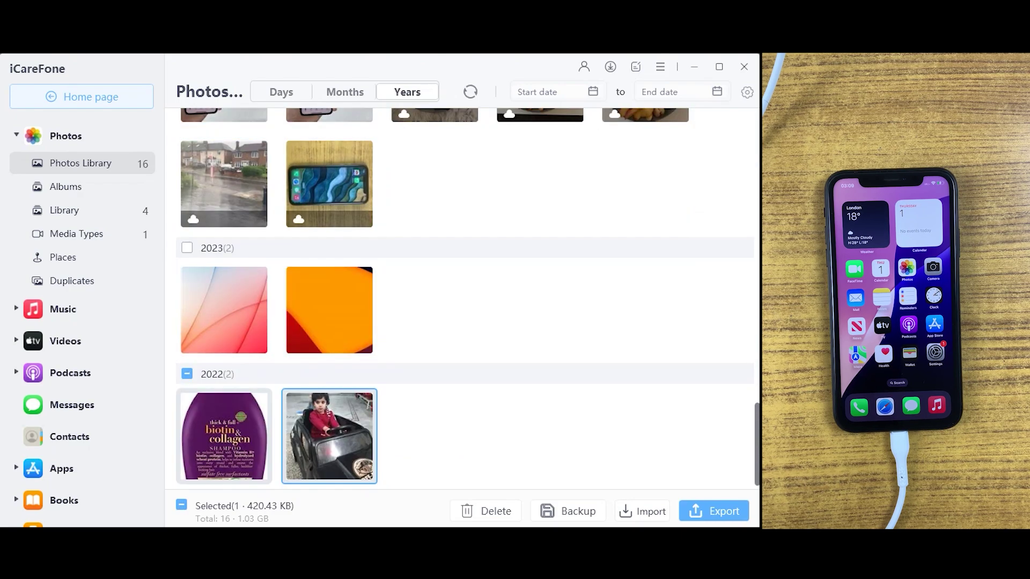
scroll(187, 248, "up", 3)
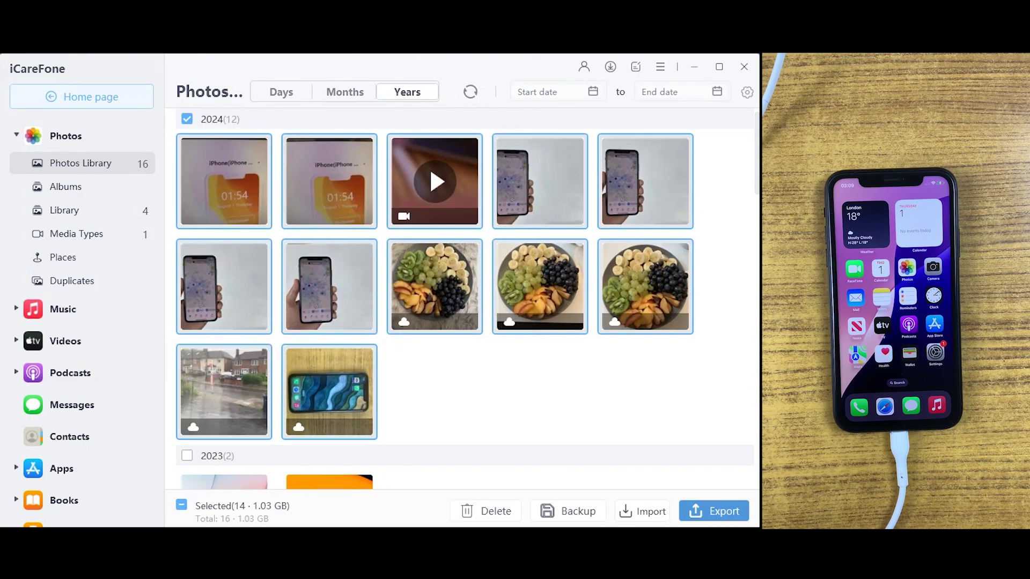
left_click(714, 511)
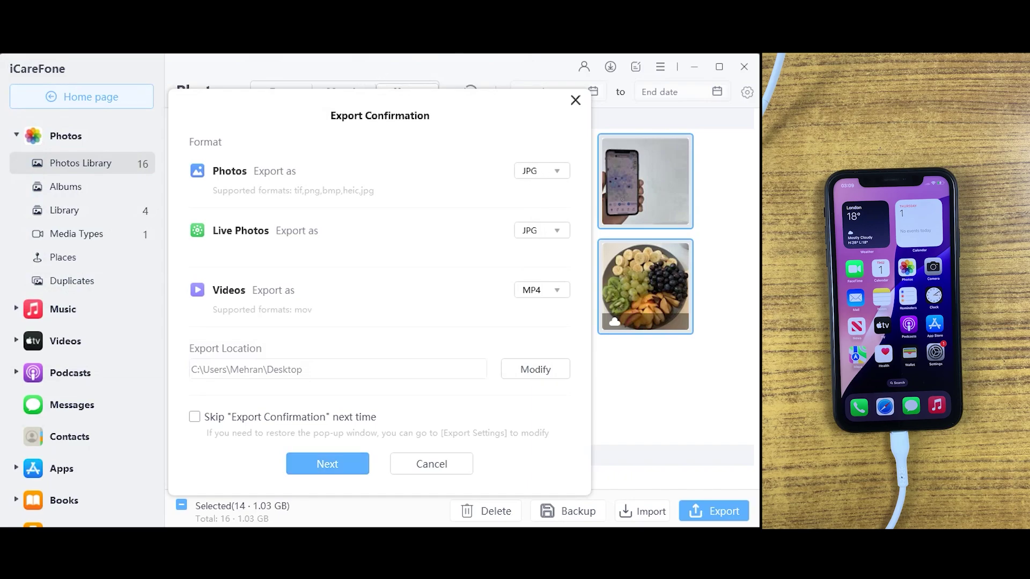
Step: Keep JPG as the Live Photos format and export the 14 photos to the Desktop
left_click(542, 230)
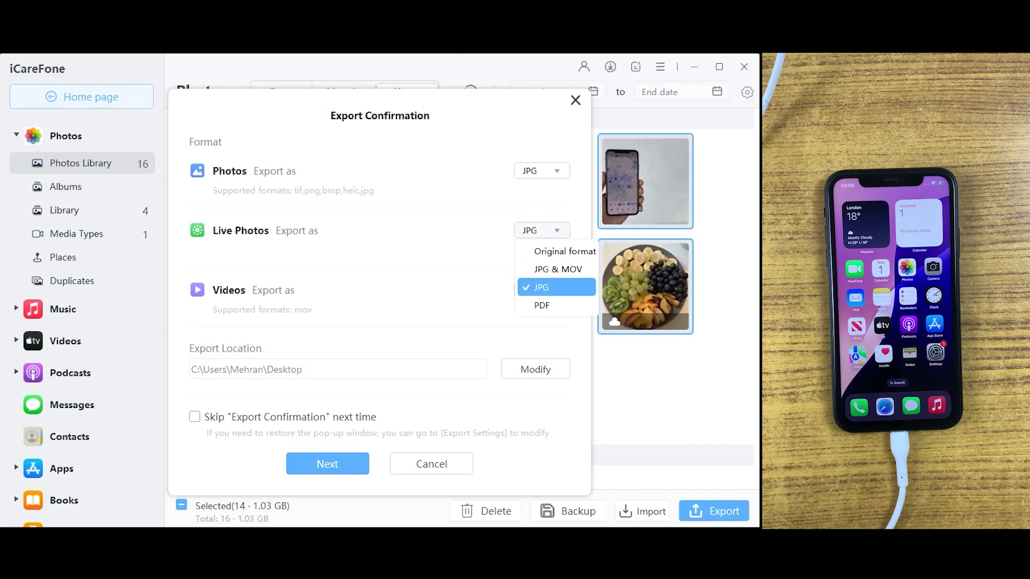
left_click(544, 285)
left_click(327, 463)
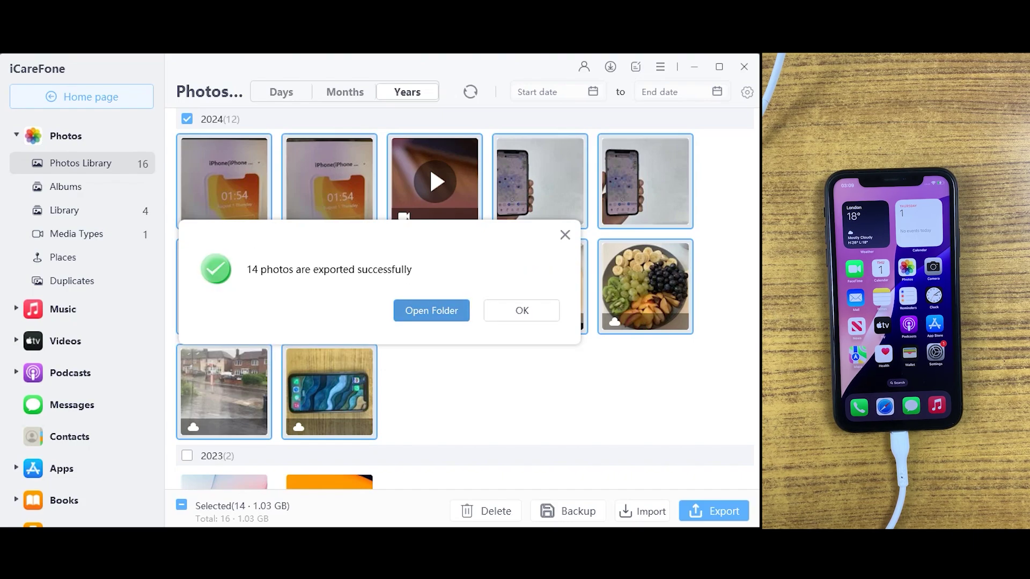
Step: Dismiss the export success message and go back from Calendars to the Photos Library
key("Return")
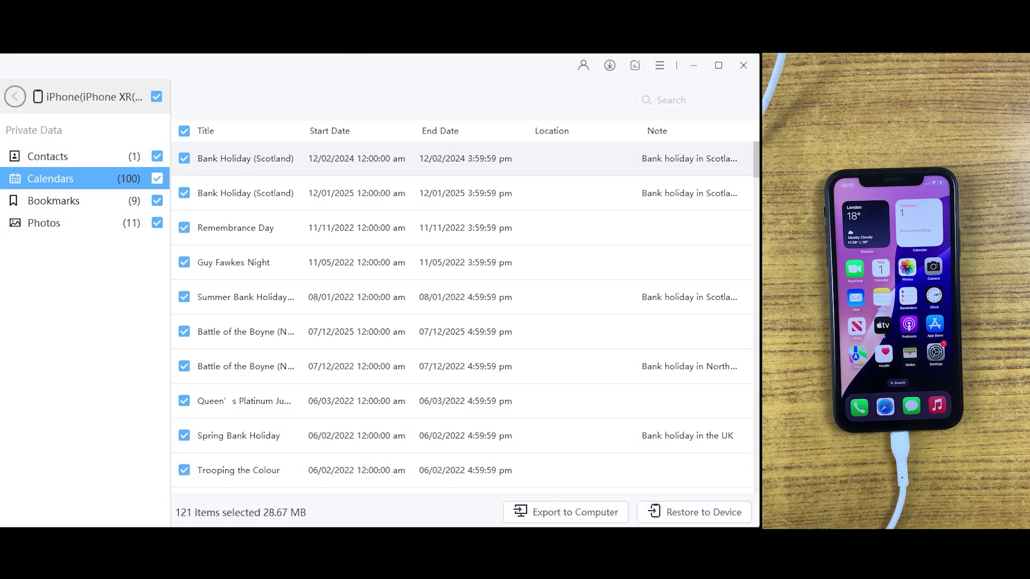
left_click(15, 96)
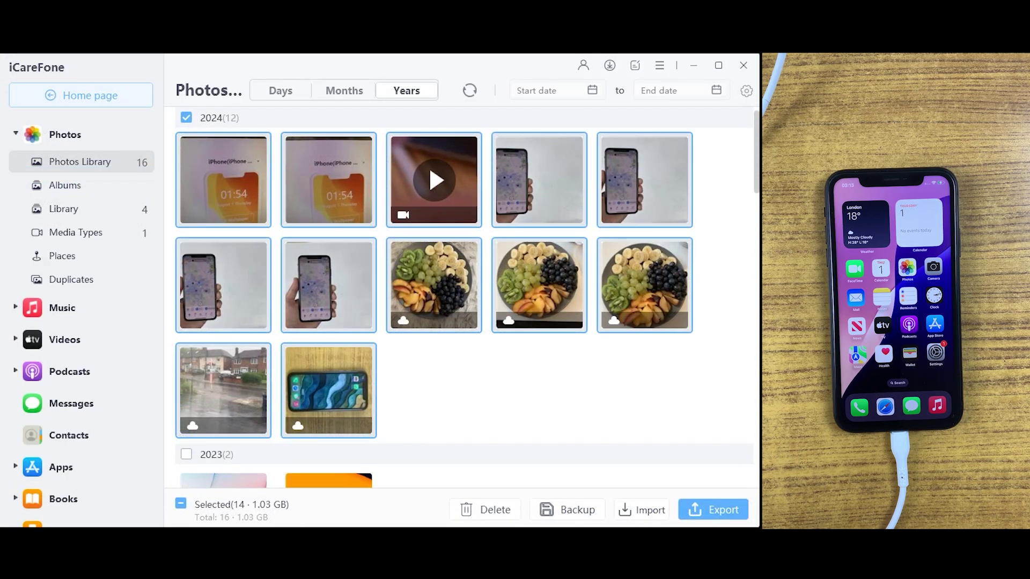
Step: Export the phone's single contact to the Desktop as vCard Contacts_20240801_031133 and verify it
left_click(65, 185)
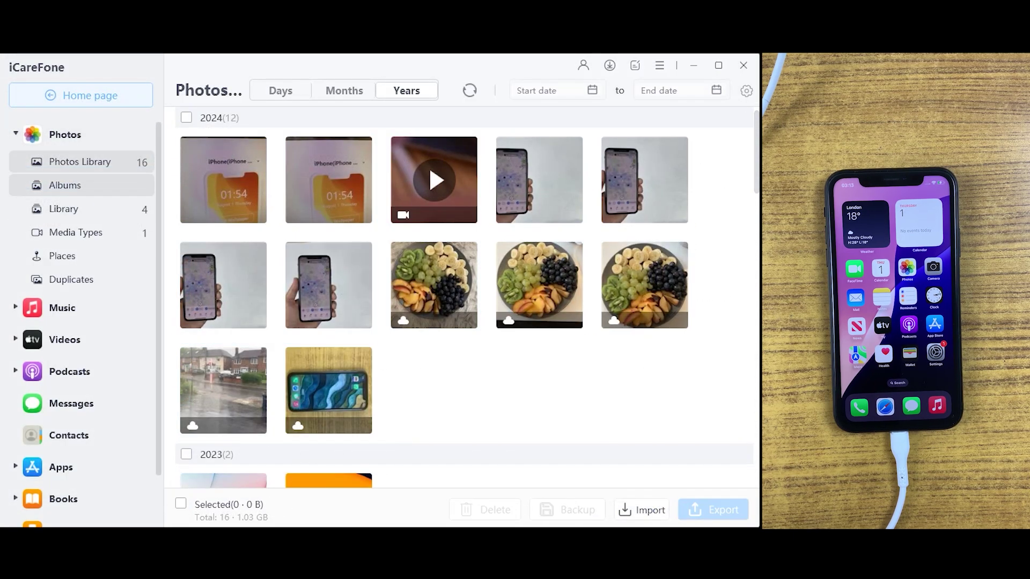
left_click(69, 435)
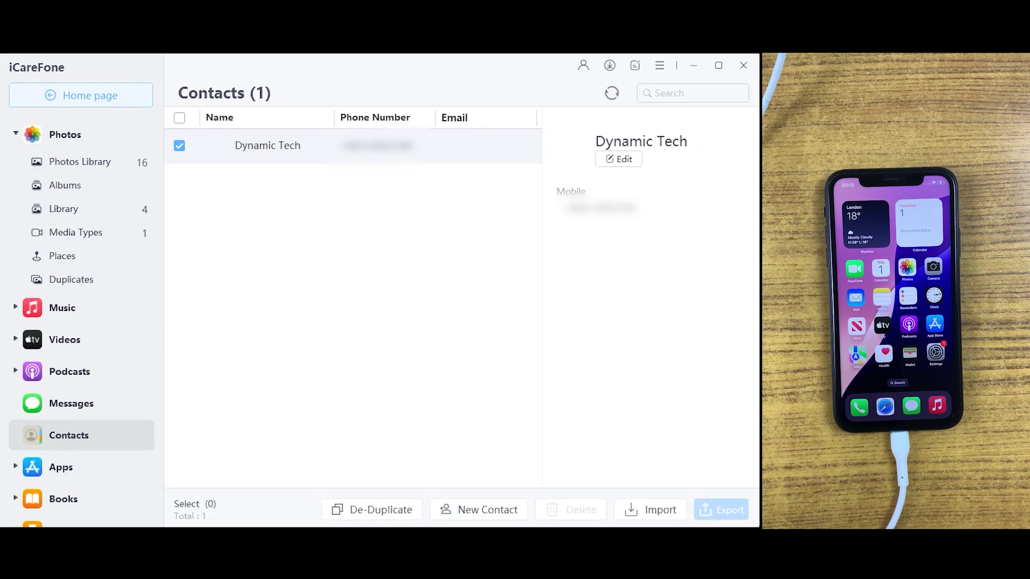
left_click(180, 118)
left_click(179, 117)
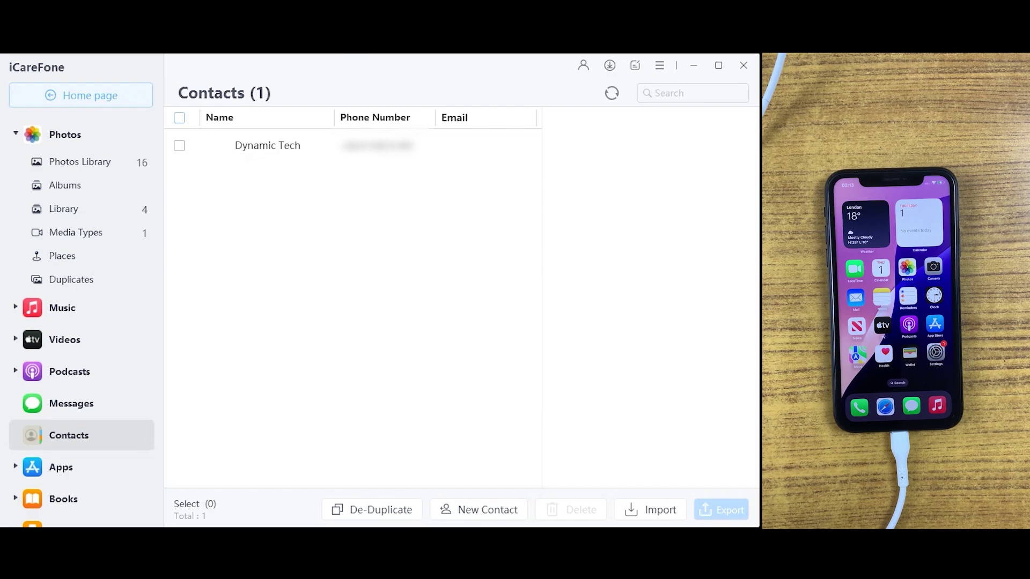
left_click(180, 117)
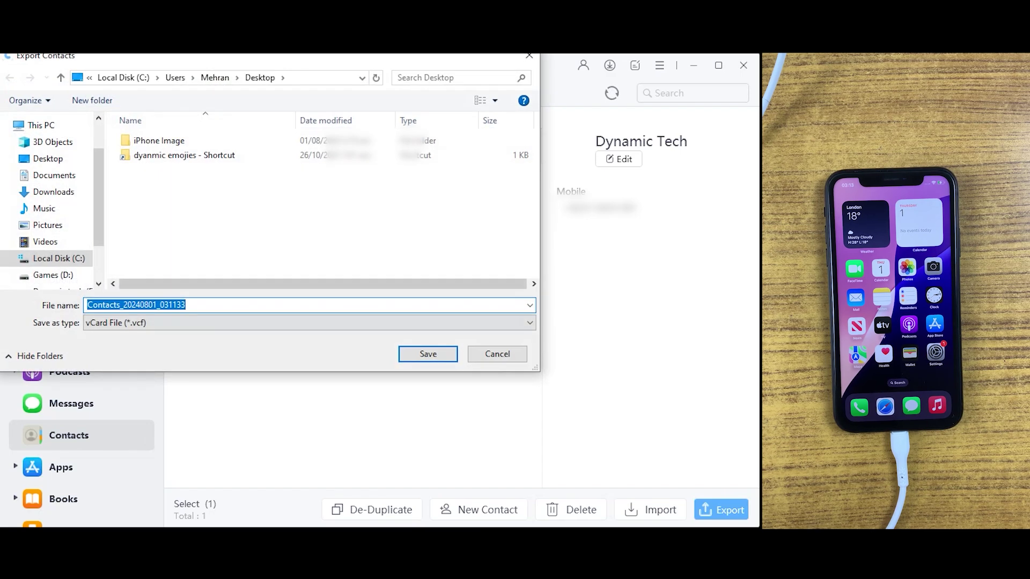
key("Return")
key("Return")
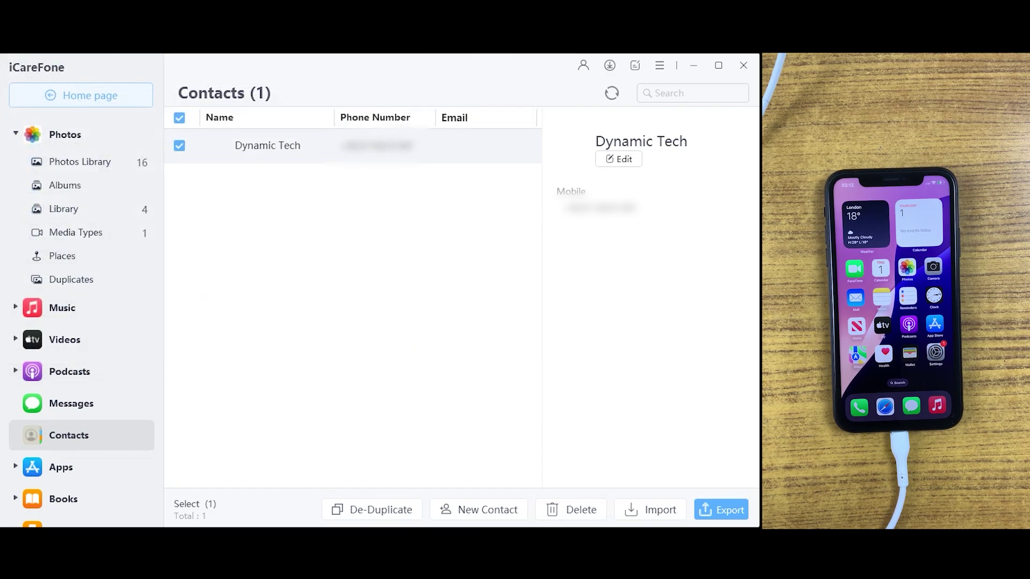
scroll(204, 412, "down", 1)
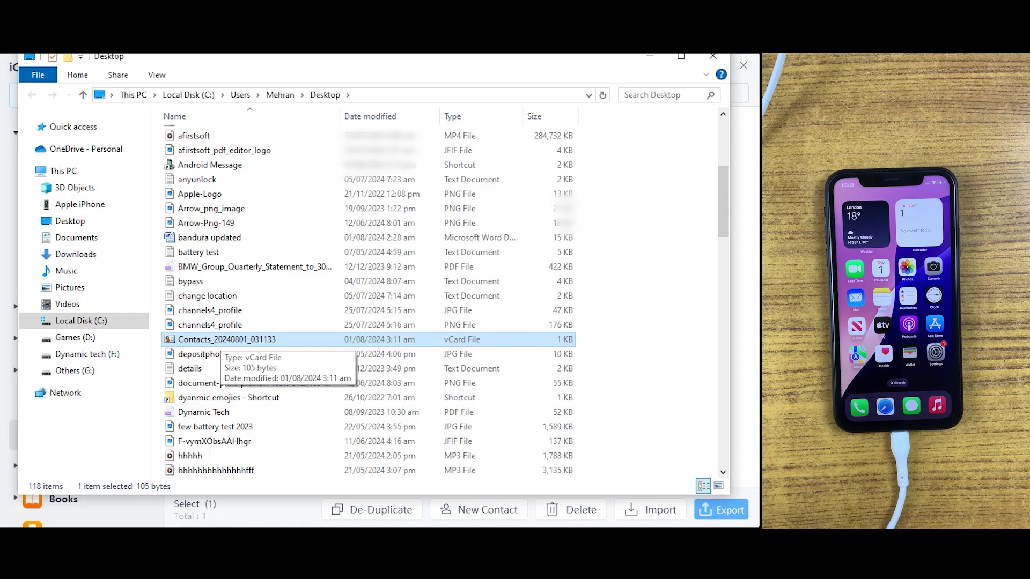
Step: Close File Explorer and list the iPhone's 8 installed apps under Apps > My Apps
left_click(713, 56)
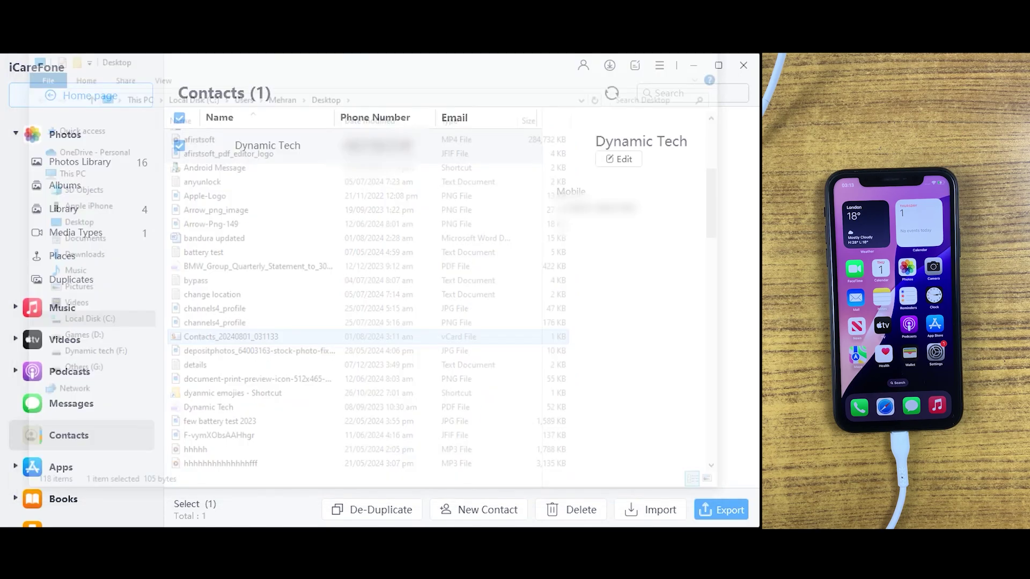
scroll(80, 289, "down", 1)
left_click(72, 348)
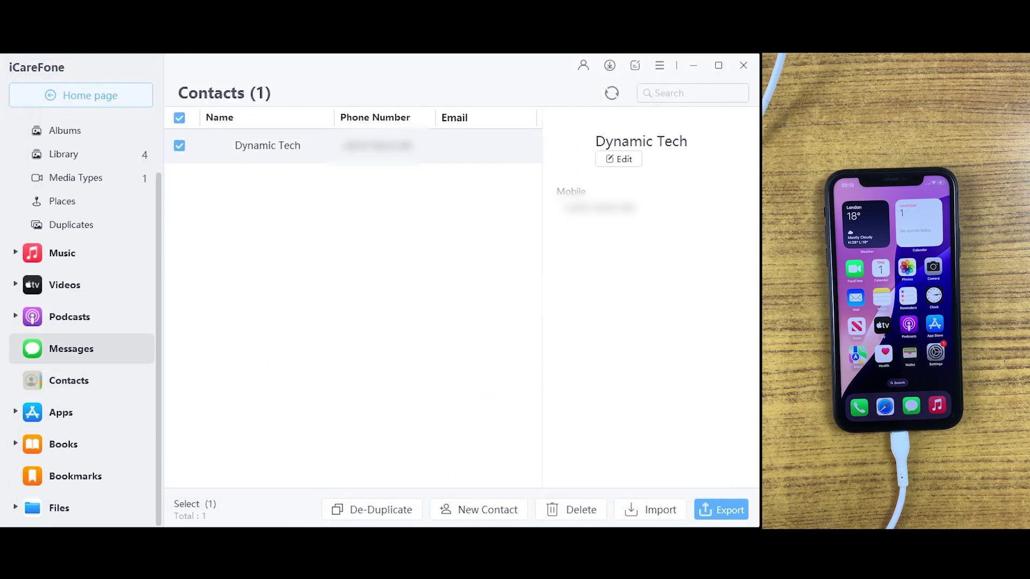
left_click(60, 413)
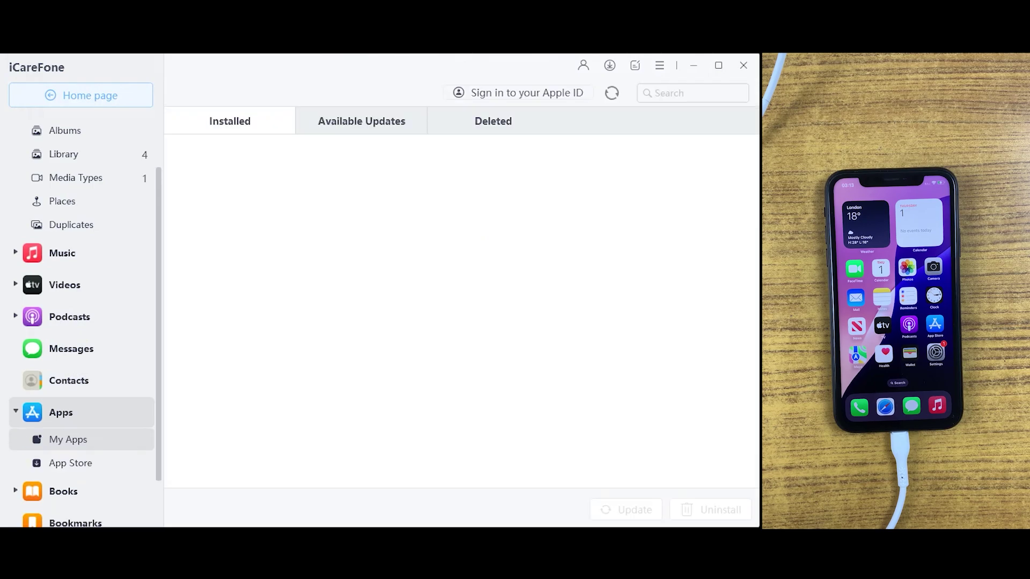
left_click(511, 319)
scroll(483, 376, "down", 1)
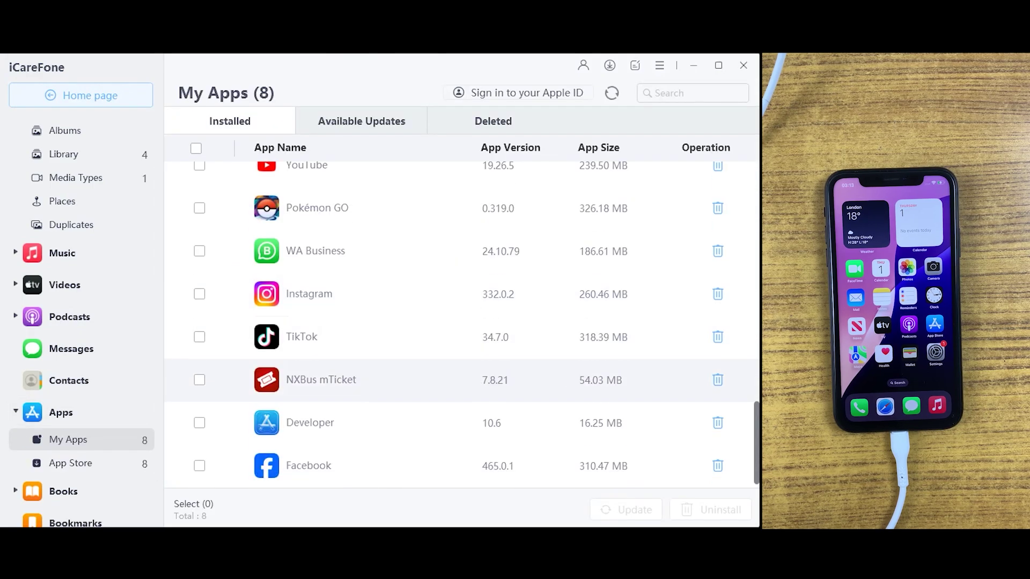
scroll(462, 325, "up", 1)
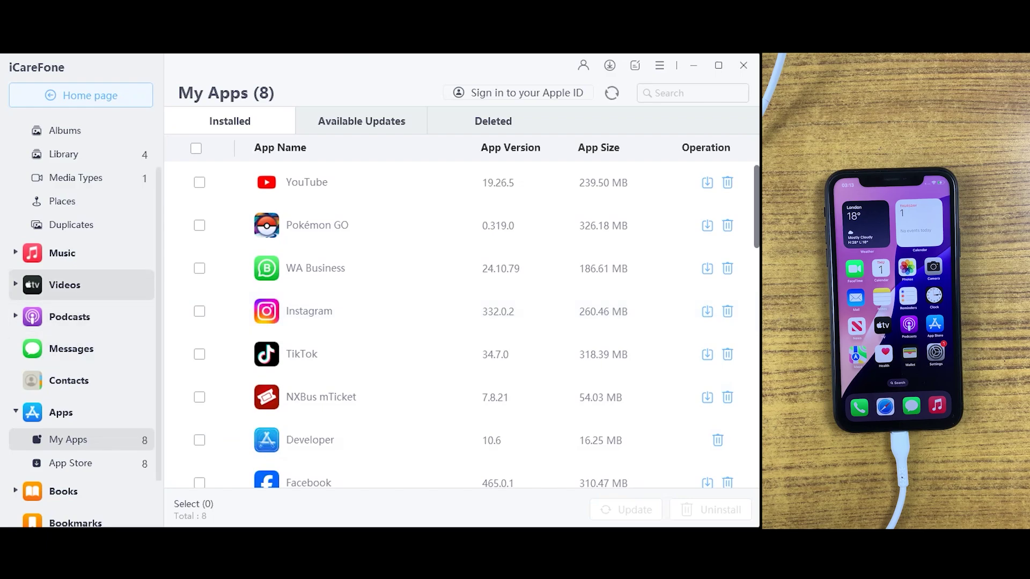
Step: Open the phone's User files, look inside Downloads, then return to the root
left_click(71, 348)
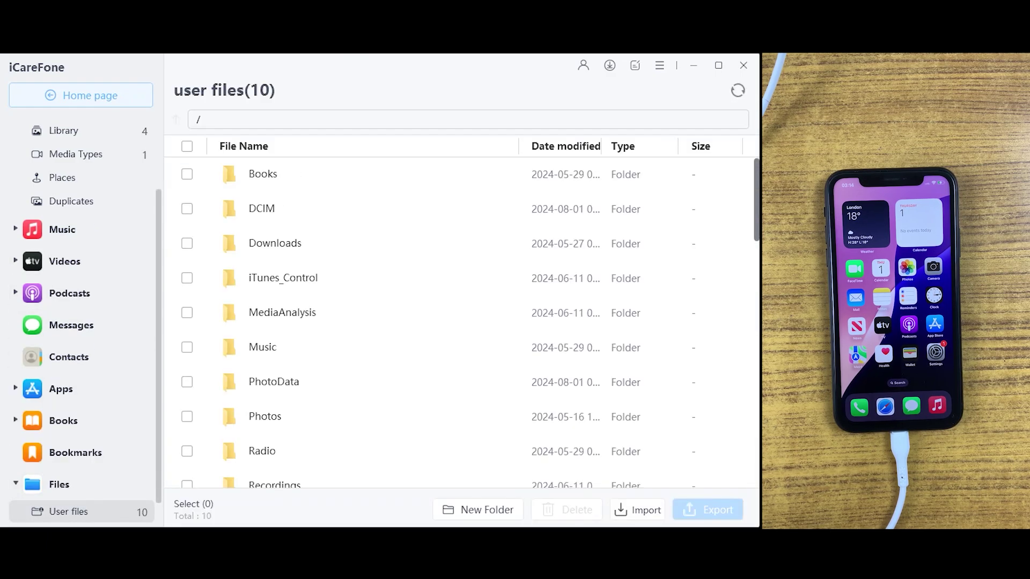
scroll(462, 332, "down", 1)
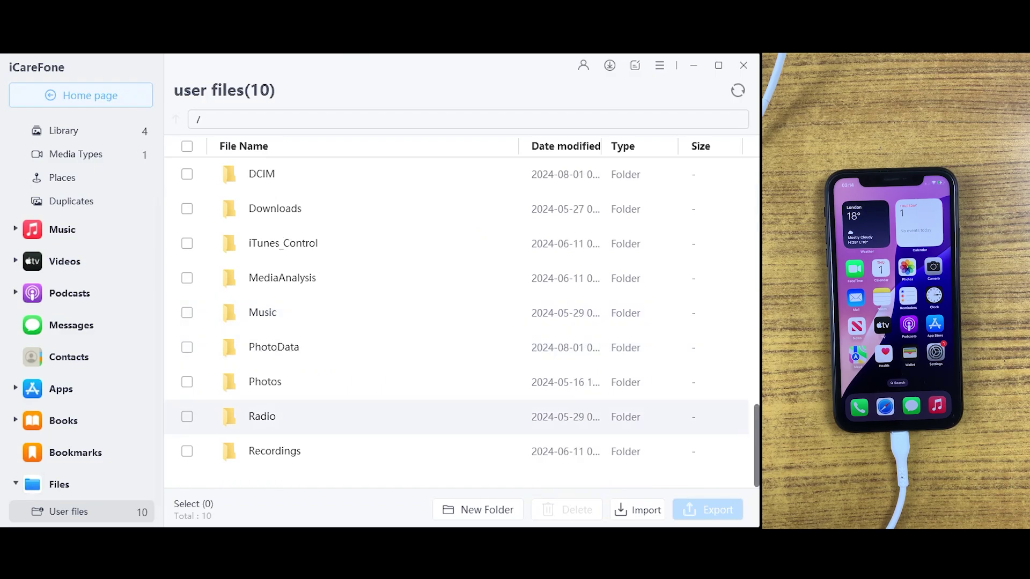
scroll(462, 382, "up", 1)
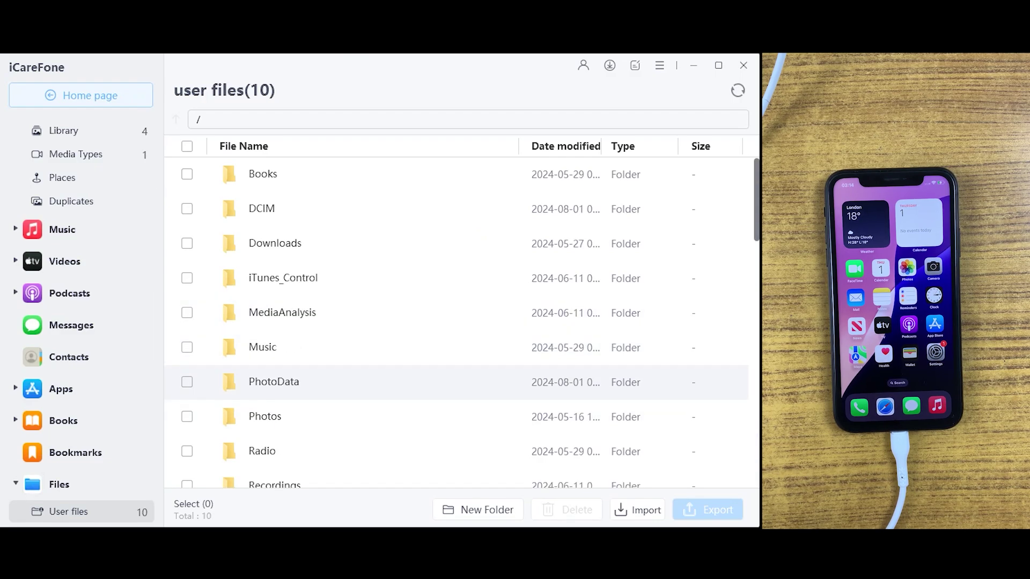
double_click(275, 243)
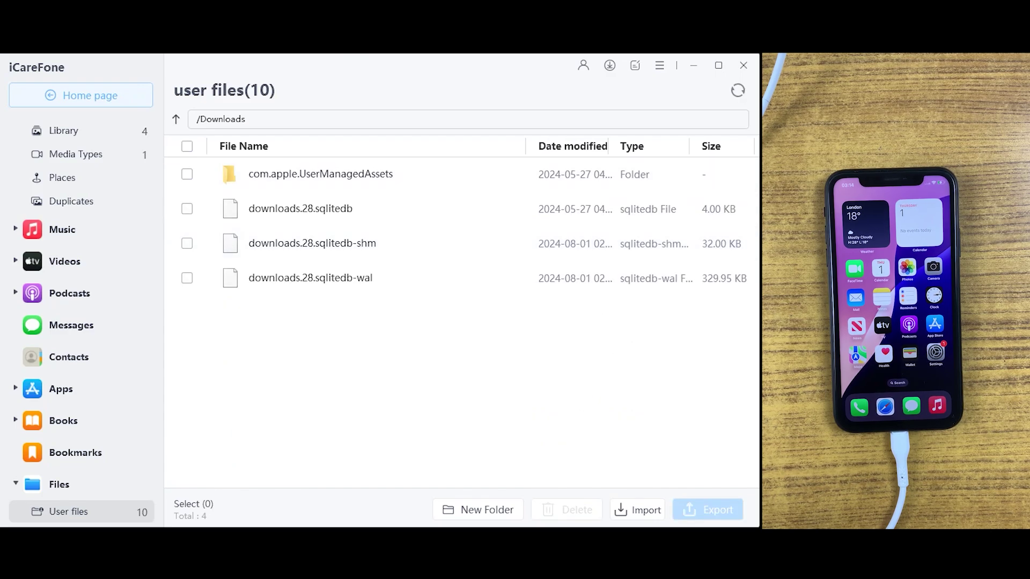
left_click(176, 119)
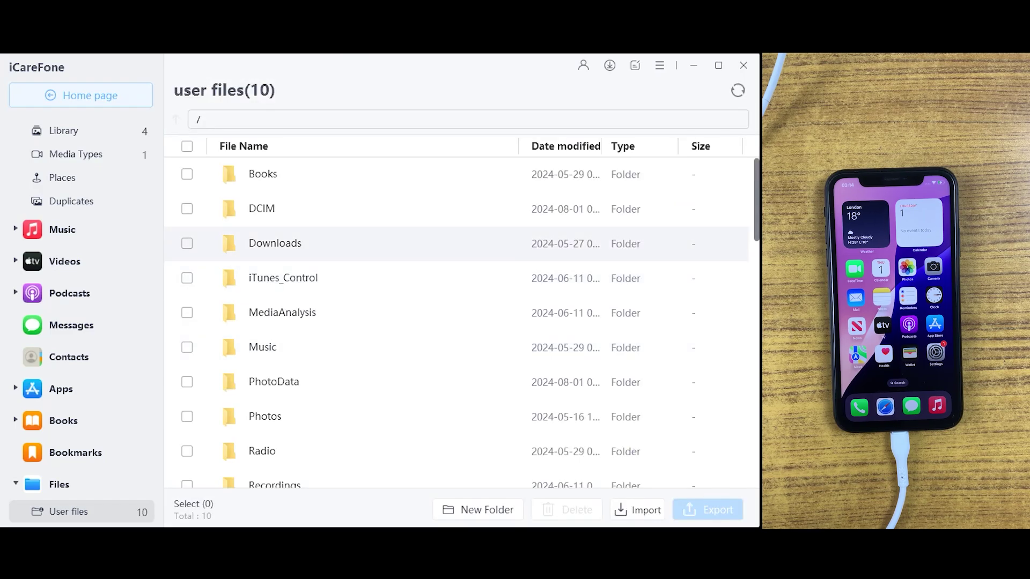
Step: Tick DCIM and browse into its 100APPLE photo folder, then return to the root
left_click(187, 209)
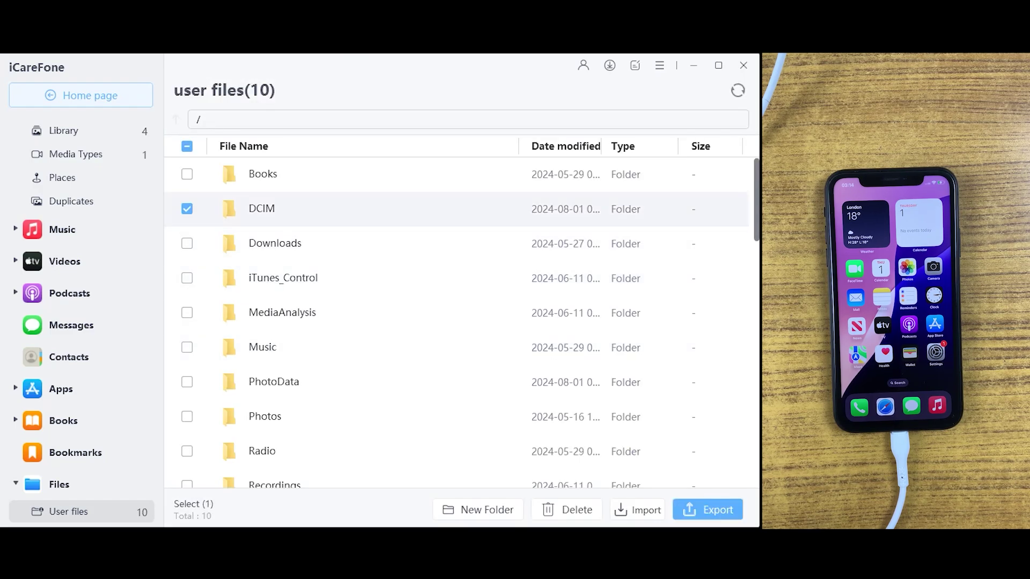
double_click(262, 209)
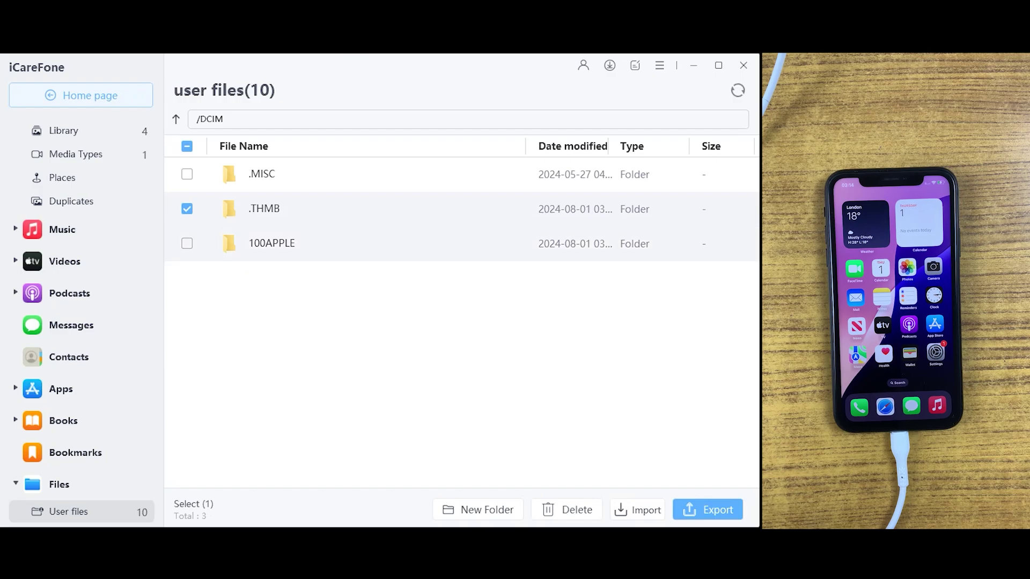
double_click(271, 243)
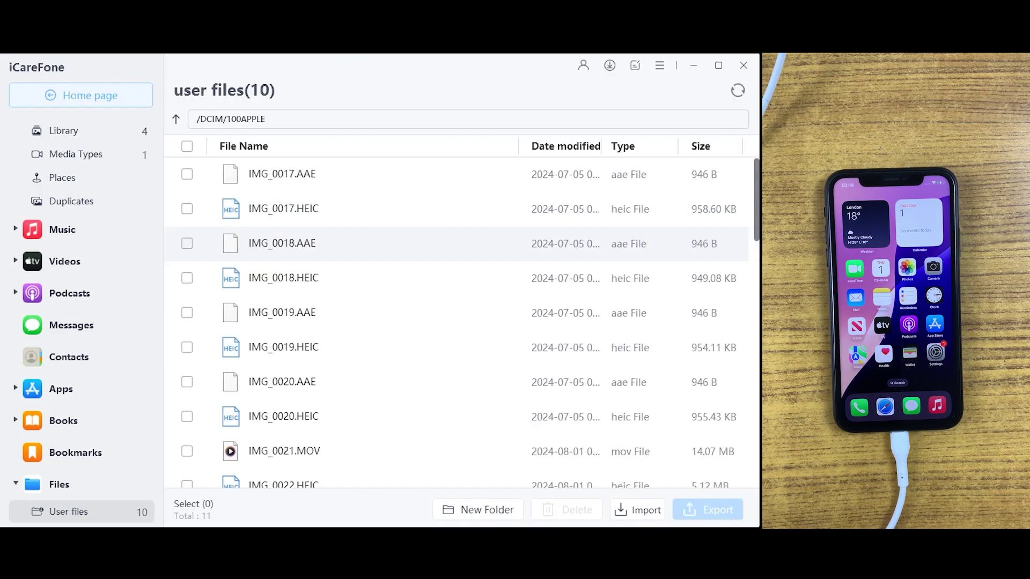
scroll(376, 313, "down", 2)
scroll(376, 313, "up", 2)
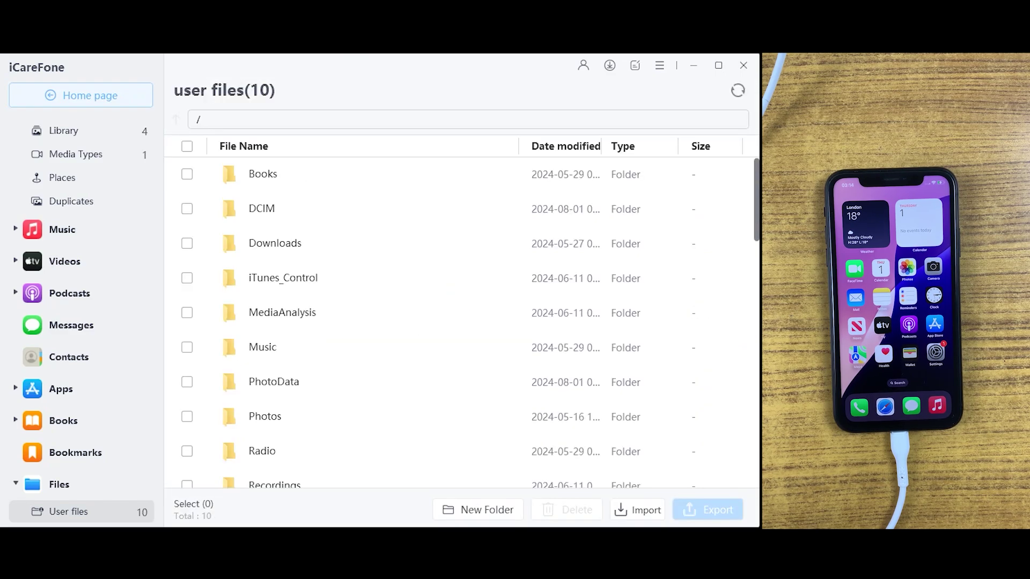
scroll(81, 340, "up", 2)
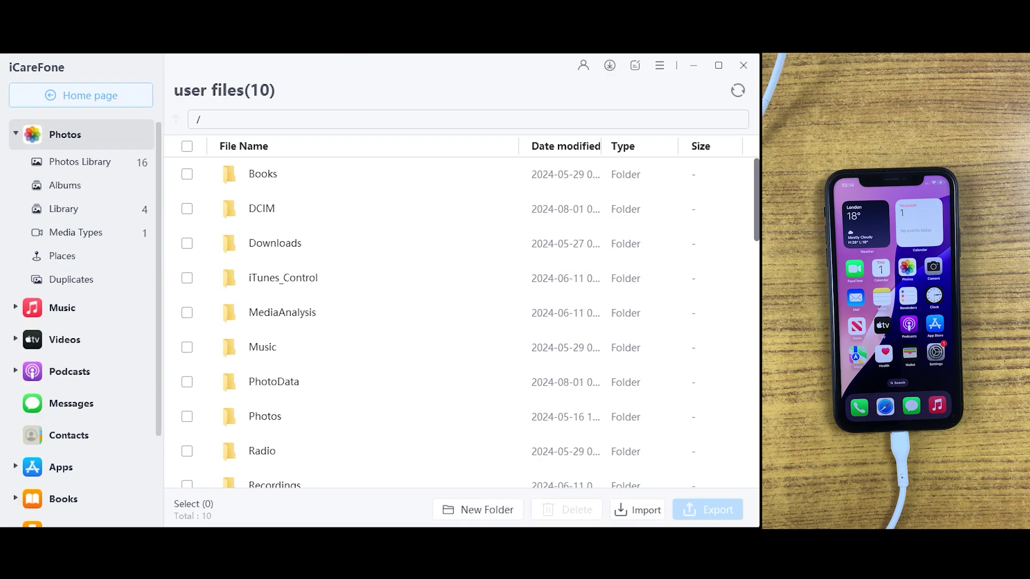
Step: Collapse the Photos category in the sidebar and go back to the My Device home page
left_click(64, 134)
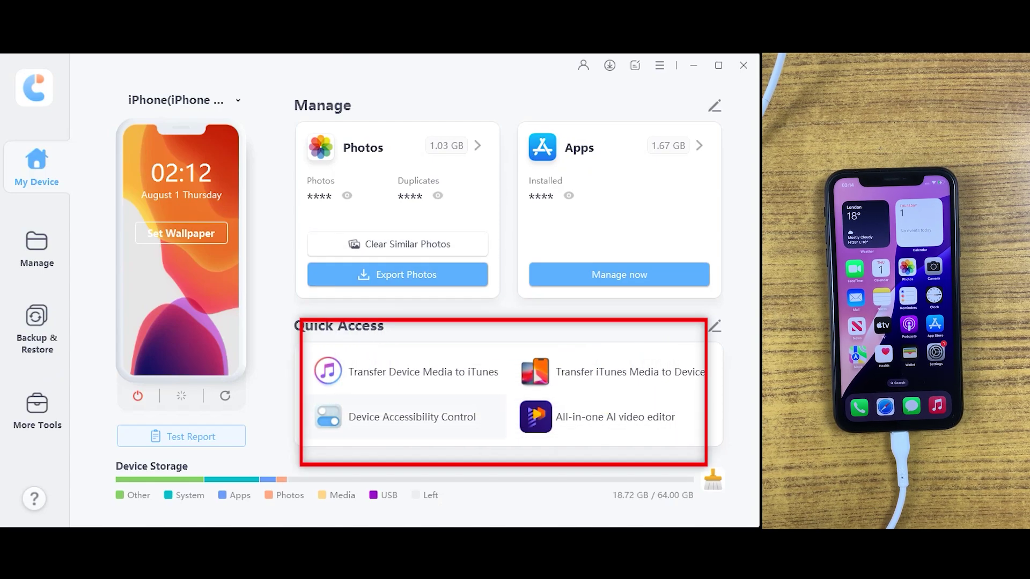
Step: Review the device test report, copy Charge Times and Production Date, then close it
left_click(467, 419)
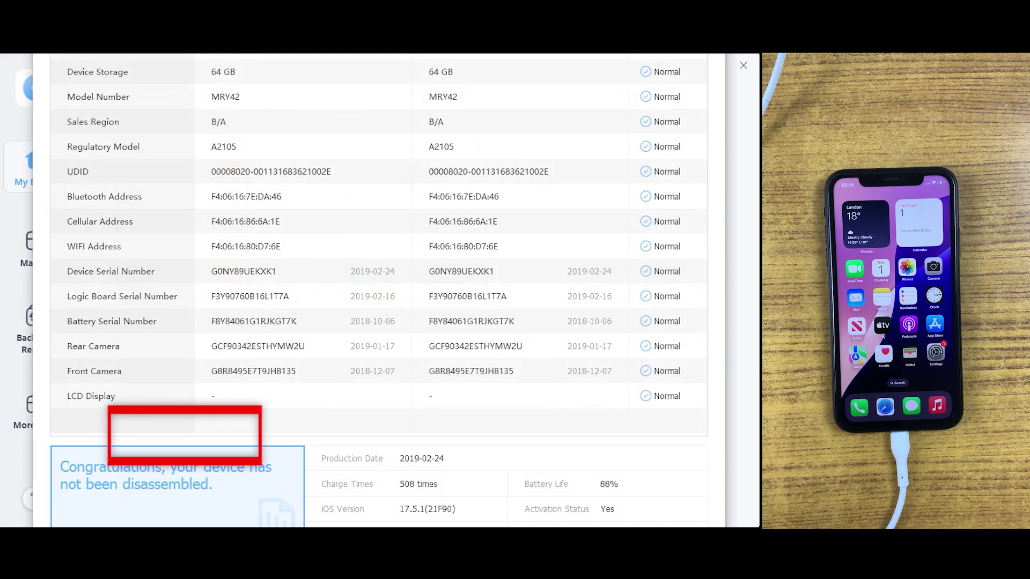
left_click_drag(490, 53, 444, 57)
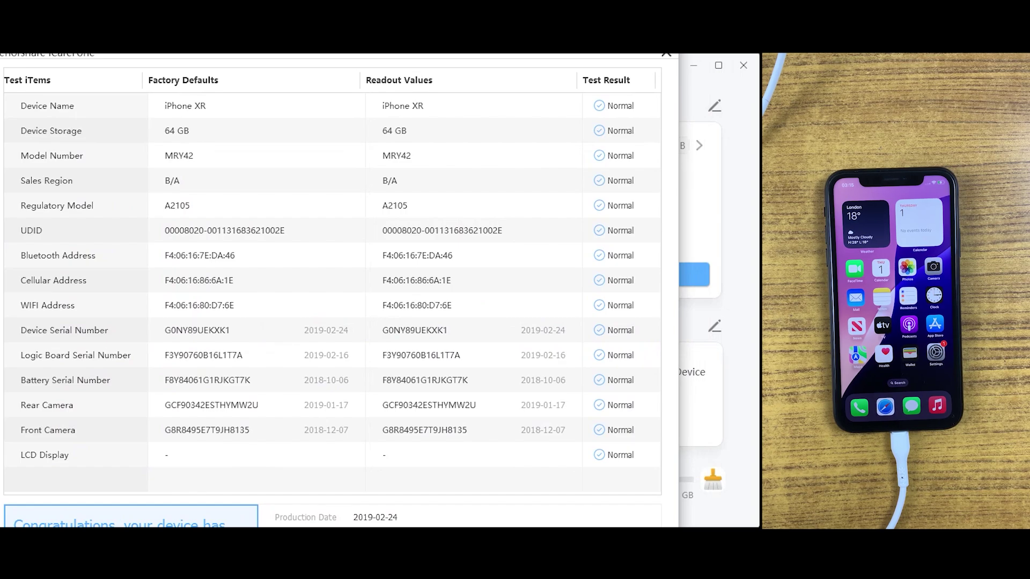
left_click_drag(443, 55, 488, 20)
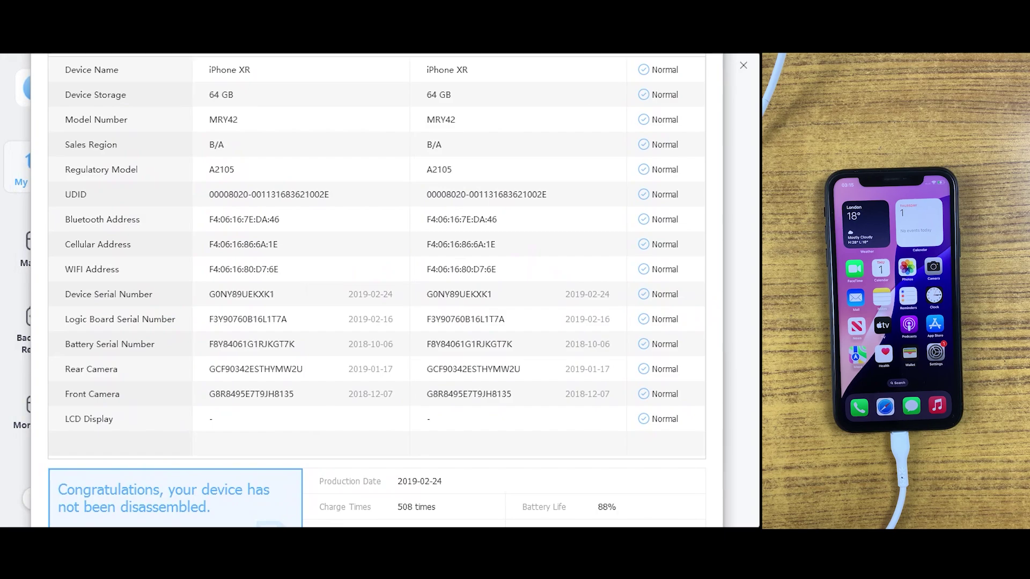
left_click(416, 507)
left_click(419, 482)
key("Escape")
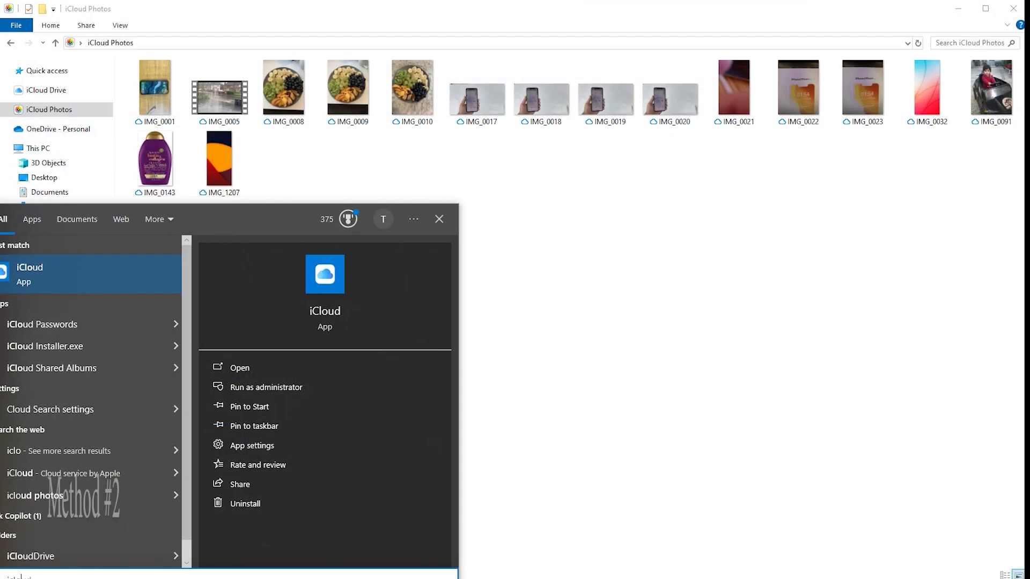
Step: Launch iCloud for Windows and confirm iCloud Photos is turned On
key("Return")
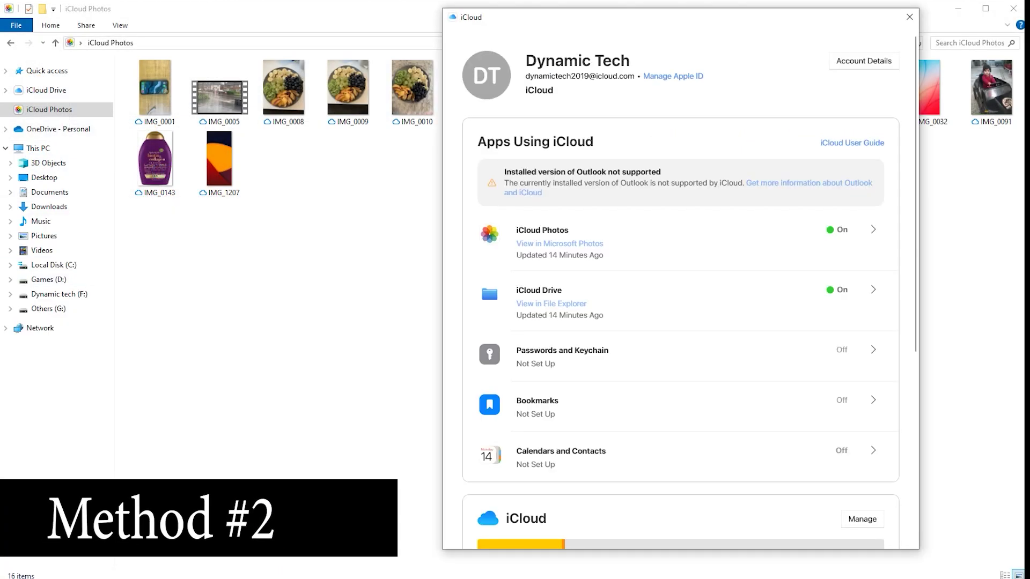
left_click_drag(558, 18, 370, 29)
scroll(493, 322, "down", 2)
scroll(492, 322, "up", 2)
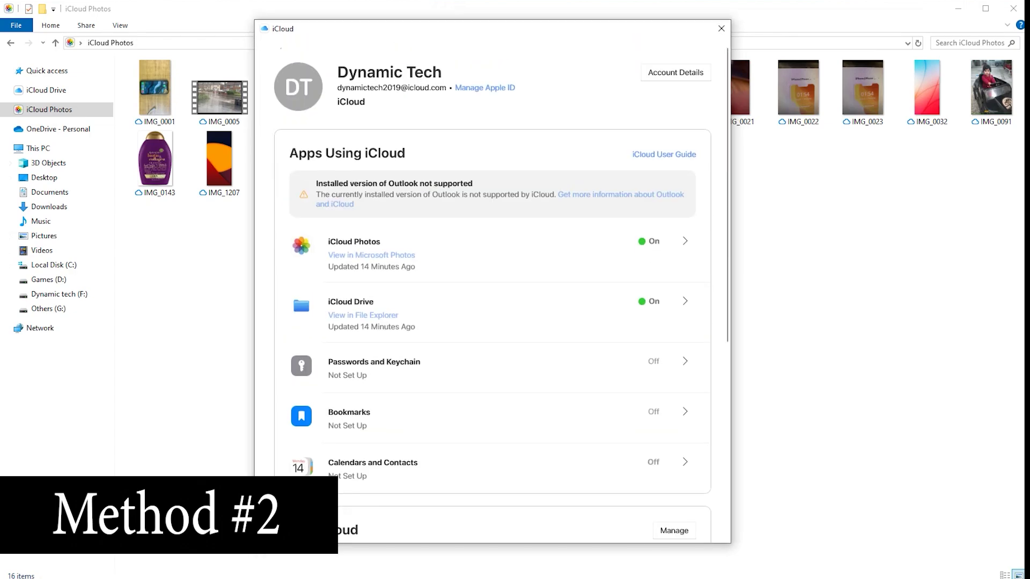
left_click_drag(515, 34, 543, 28)
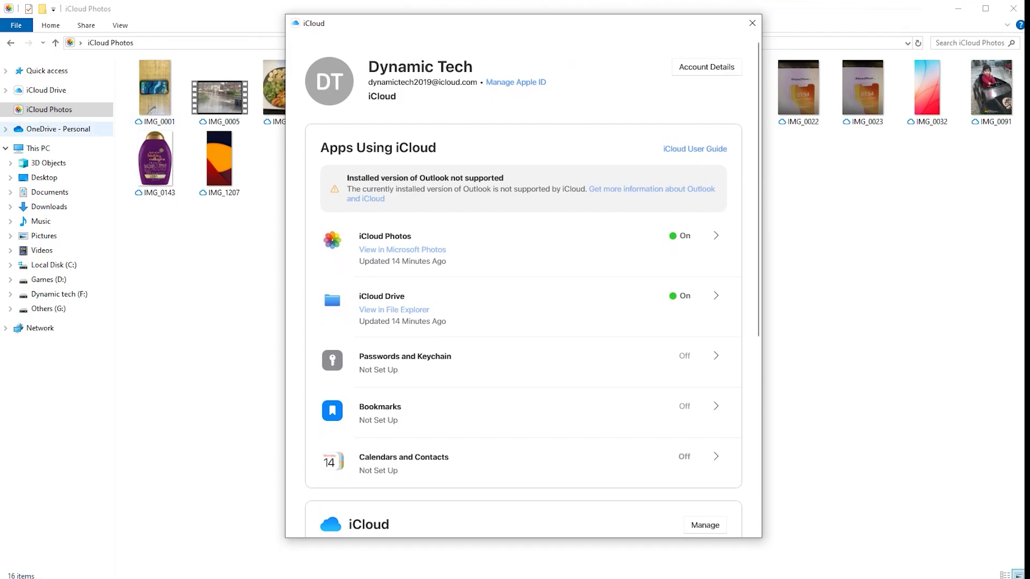
left_click_drag(543, 23, 552, 31)
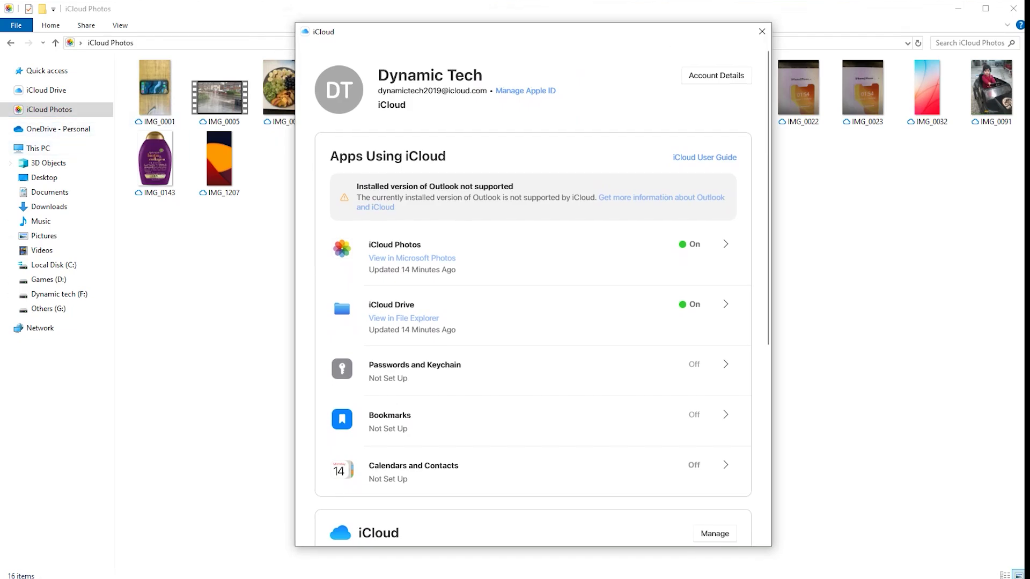
scroll(533, 292, "down", 3)
scroll(534, 293, "up", 3)
Step: Close iCloud, then open IMG_0010 in the iCloud Photos folder to download it
left_click(762, 31)
left_click_drag(169, 249, 536, 252)
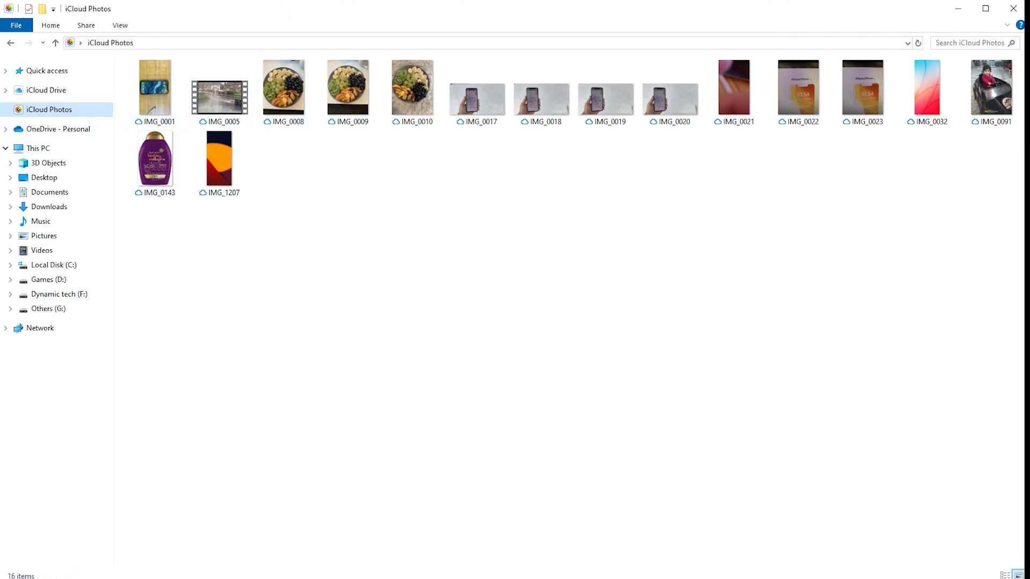
left_click(413, 88)
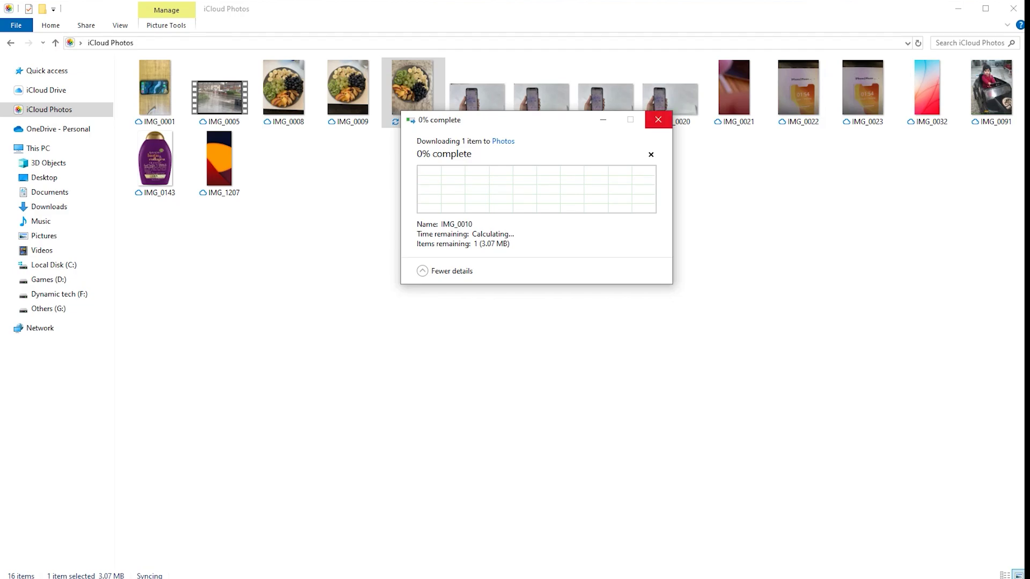
Step: Search 'icloud for windows download' and open Apple's Download iCloud for Windows page
left_click(658, 119)
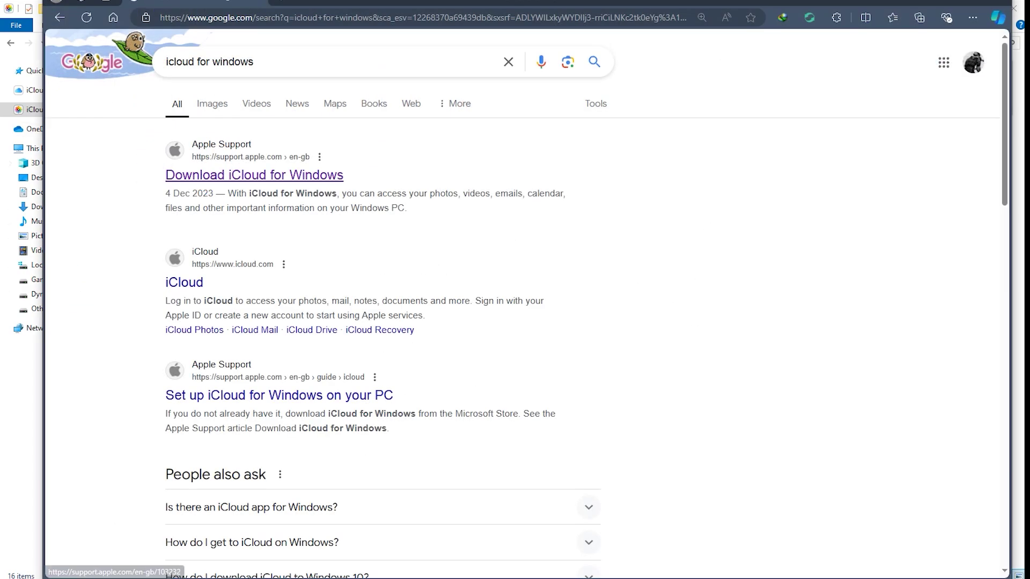
left_click(321, 62)
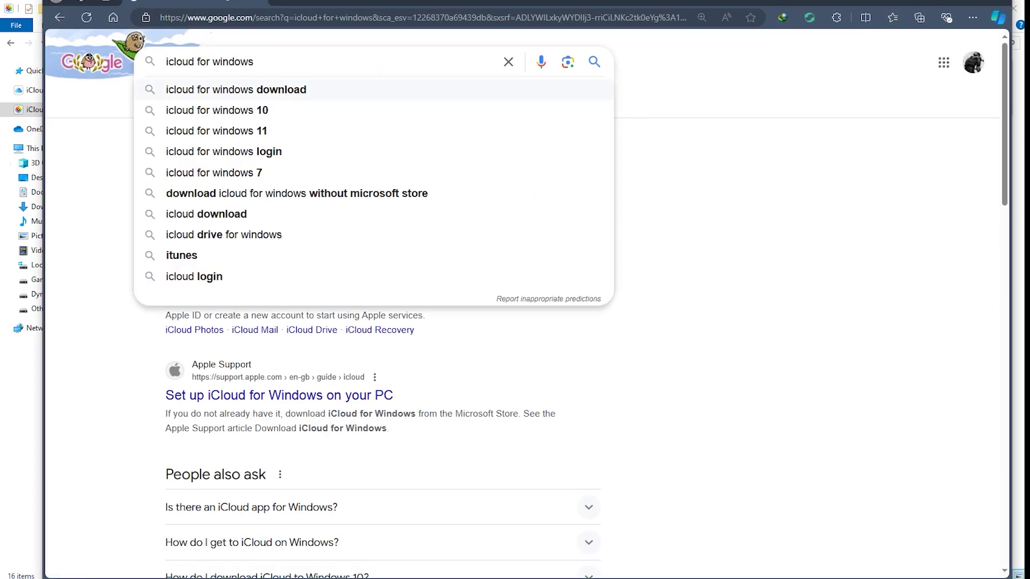
left_click(241, 88)
left_click(255, 175)
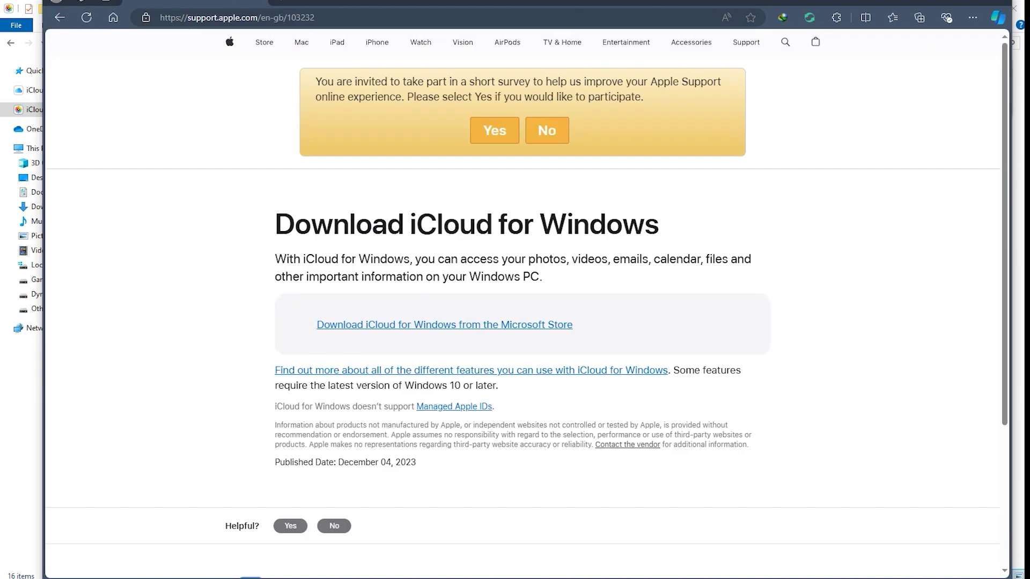
Step: Go to the iCloud app's Microsoft Store page and start its download
left_click(424, 326)
left_click(616, 361)
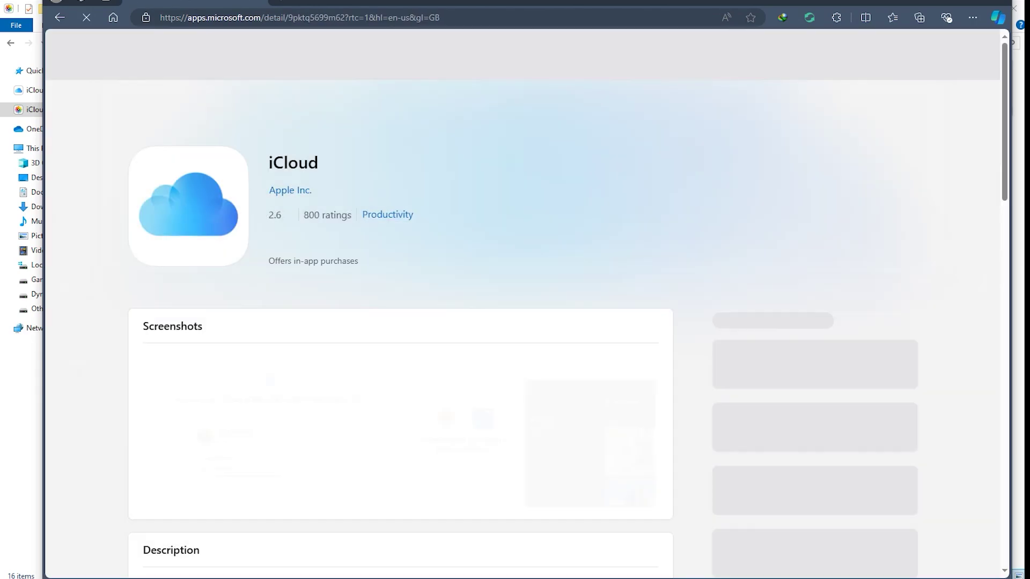
left_click(323, 253)
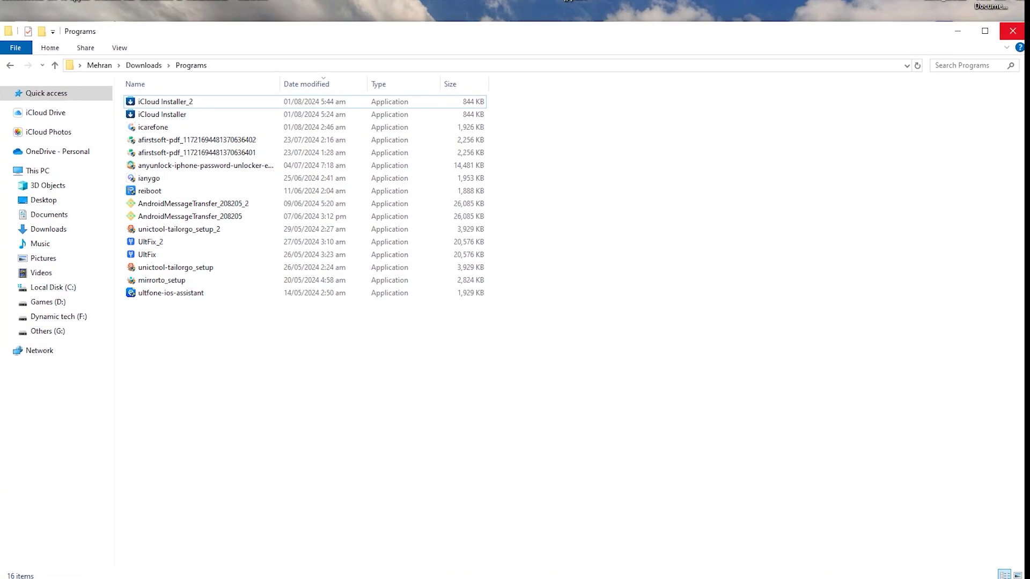
Step: Open IMG_0023 from the iCloud Photos folder to download it, then close the preview
left_click_drag(891, 22, 890, 5)
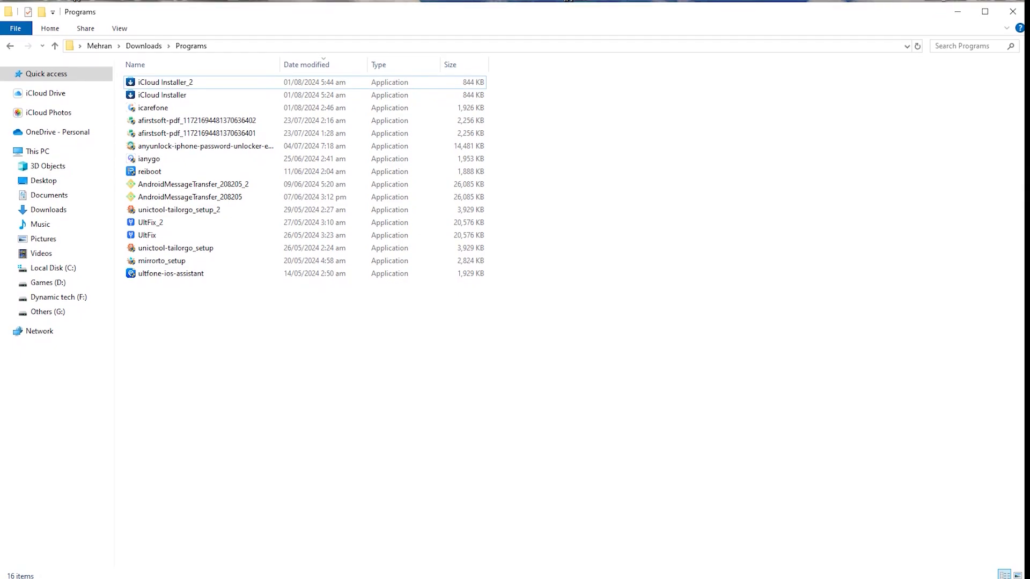
left_click(48, 113)
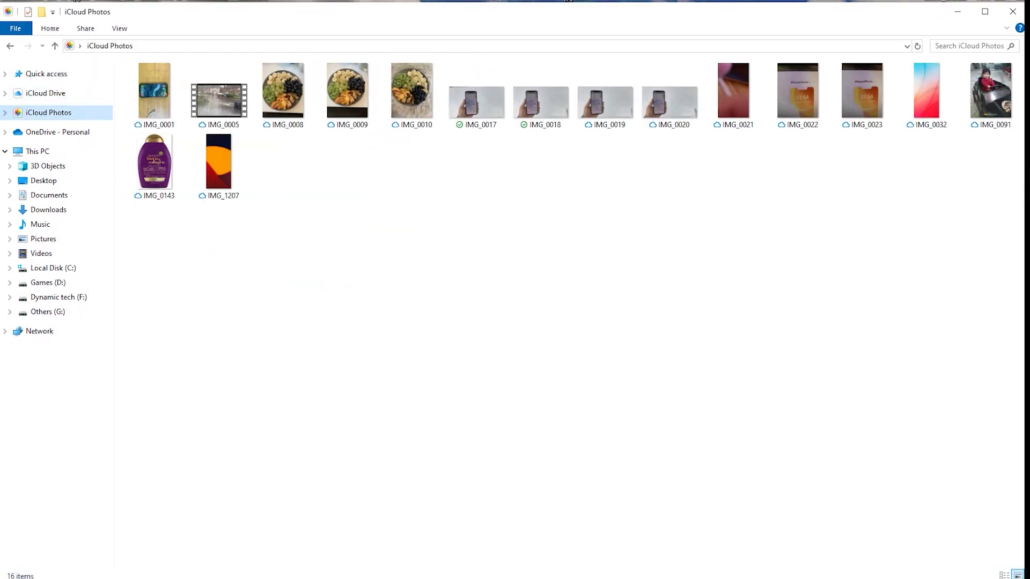
key("alt+Left")
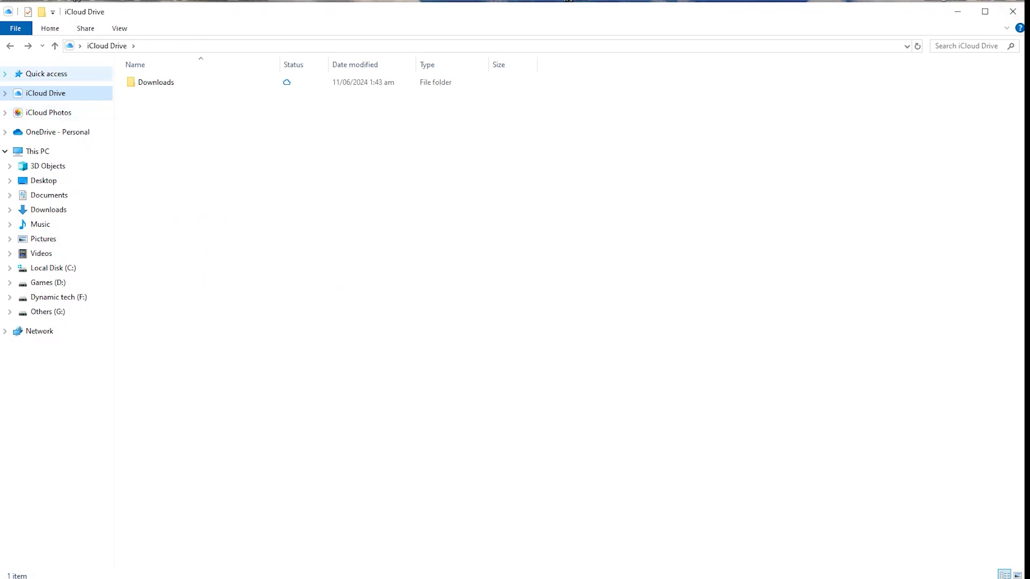
left_click(48, 112)
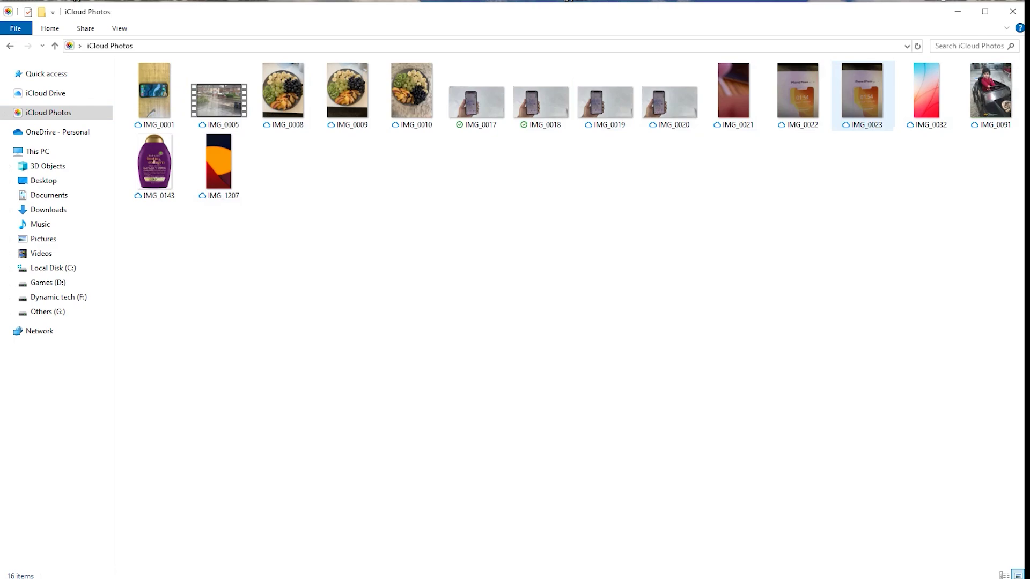
left_click(862, 91)
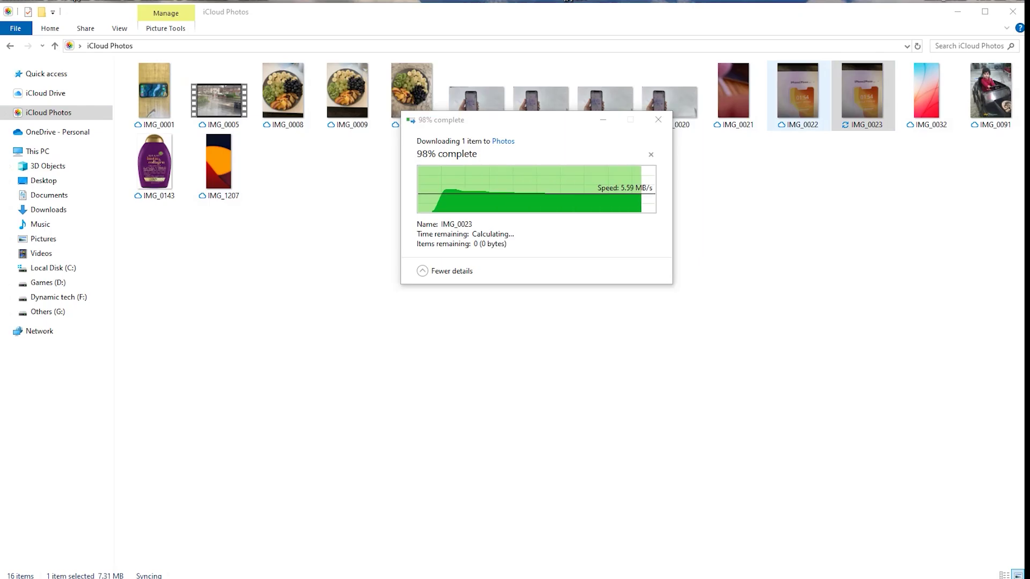
key("alt+F4")
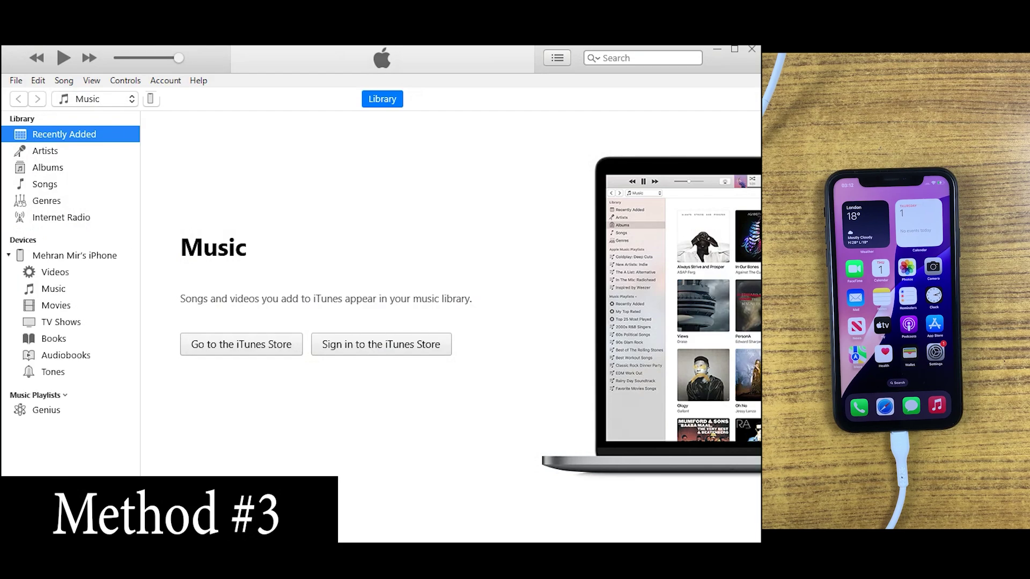
Step: On the iPhone's Summary page, enable Encrypt local backup and set a backup password
left_click(151, 99)
left_click(226, 433)
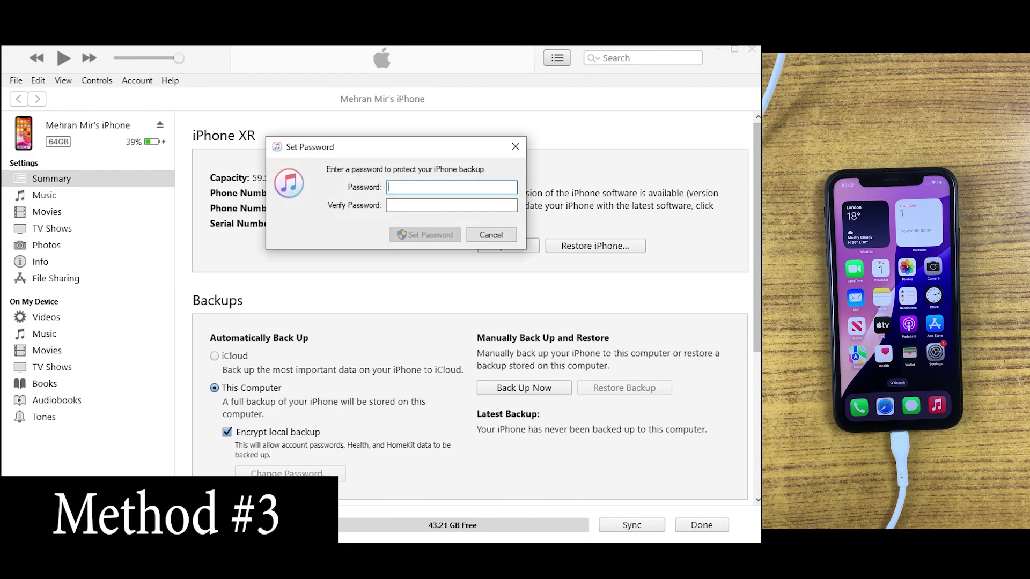
type("123456")
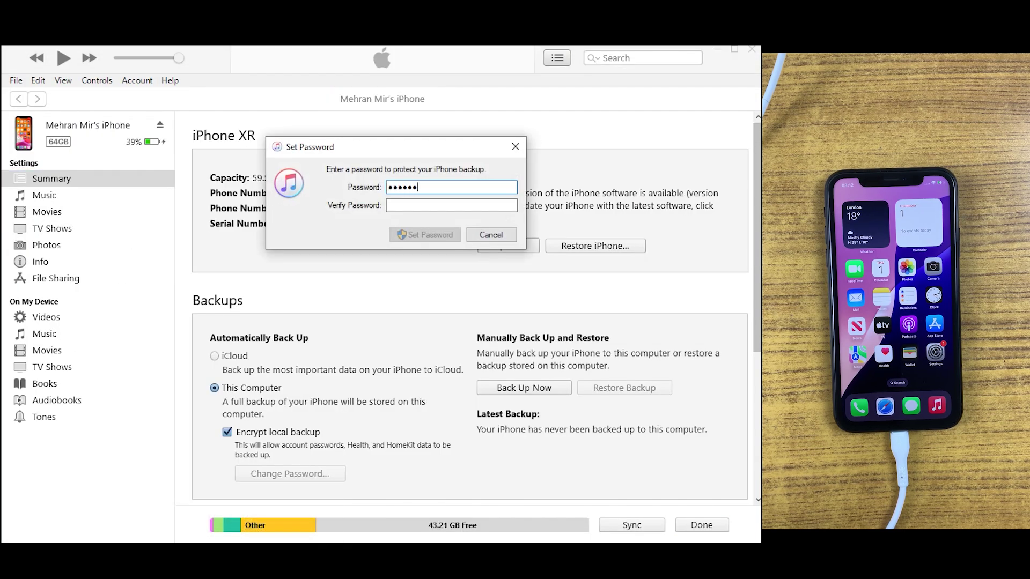
left_click(452, 205)
type("123456789")
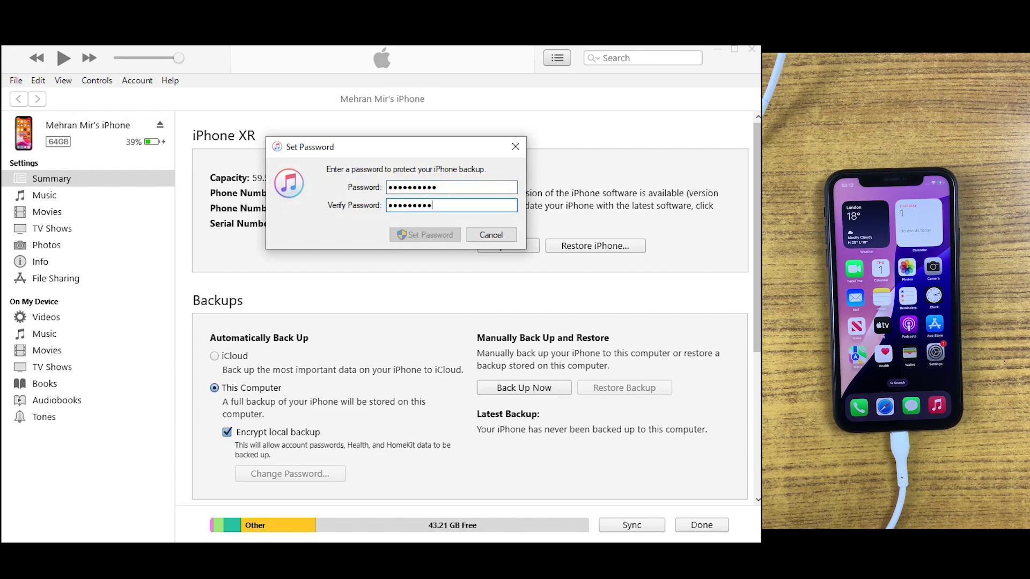
type("0")
key("Return")
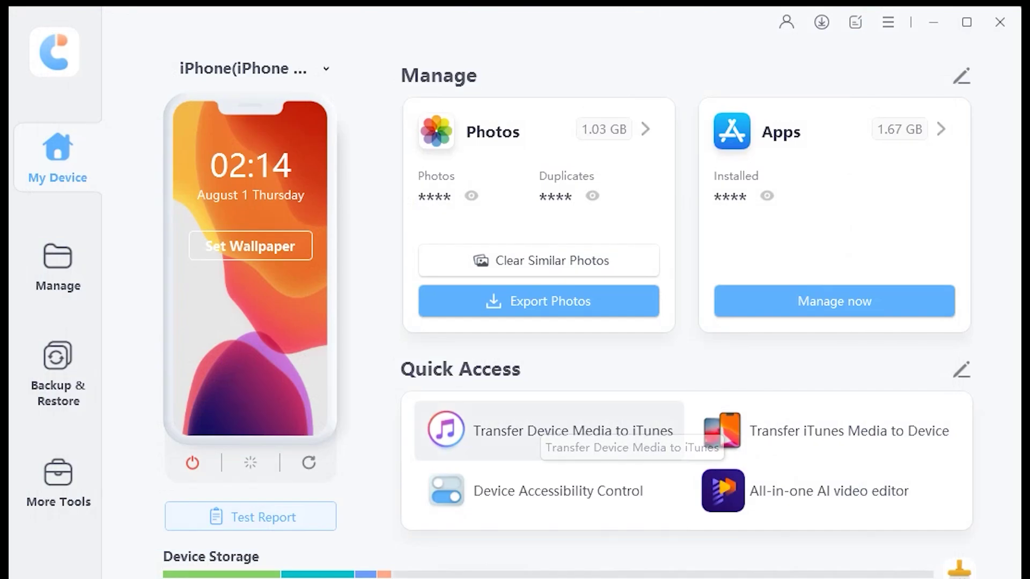
Step: Choose Transfer Device Media to iTunes from Quick Access
left_click(542, 429)
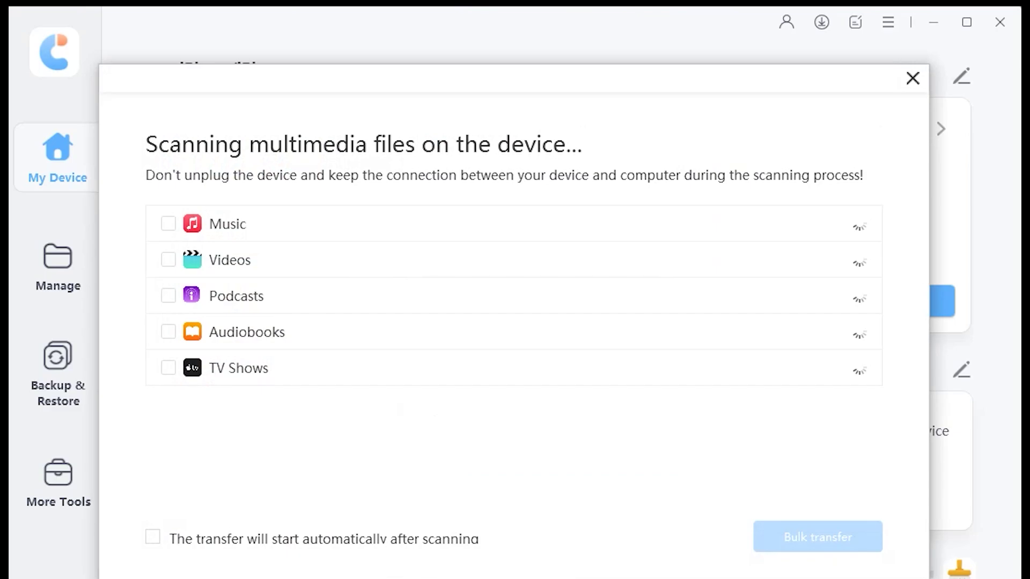